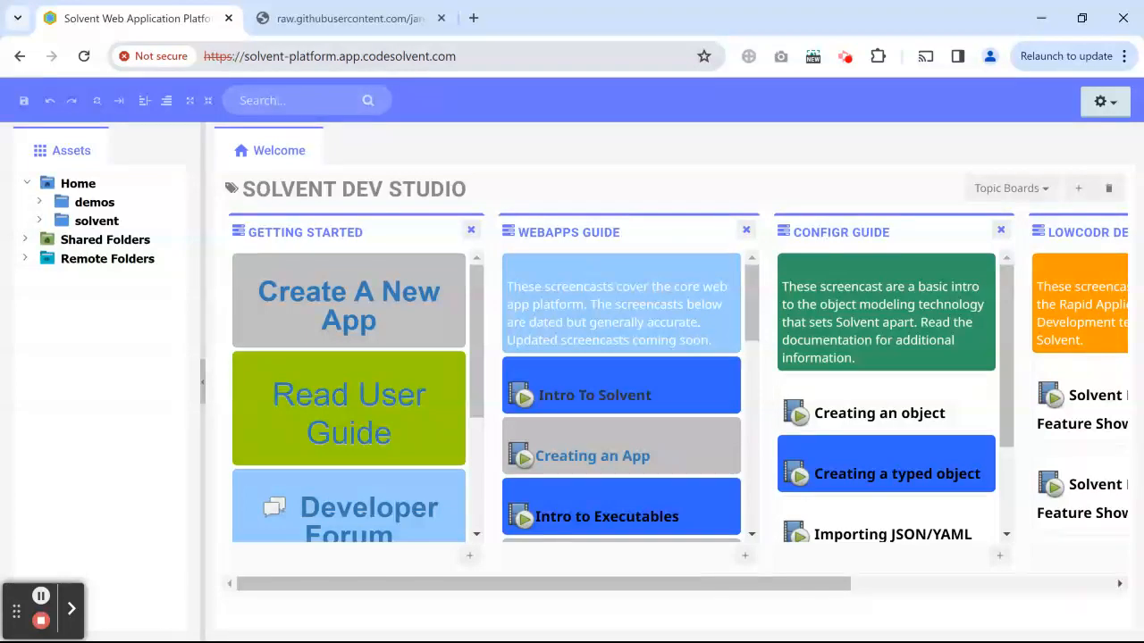
left_click(463, 56)
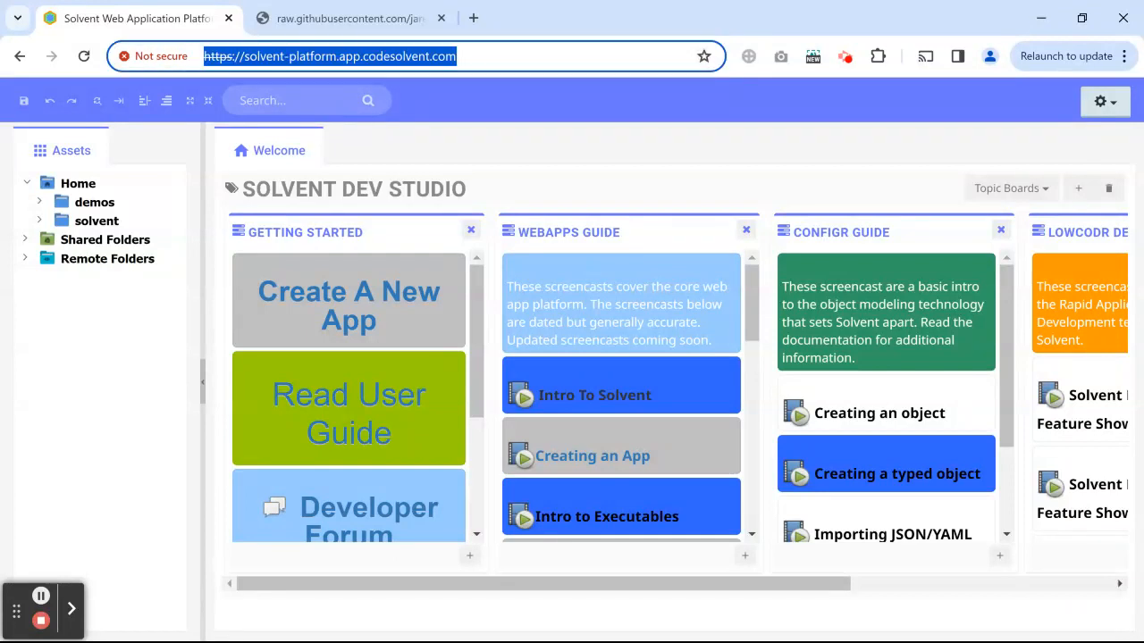
left_click_drag(462, 56, 239, 56)
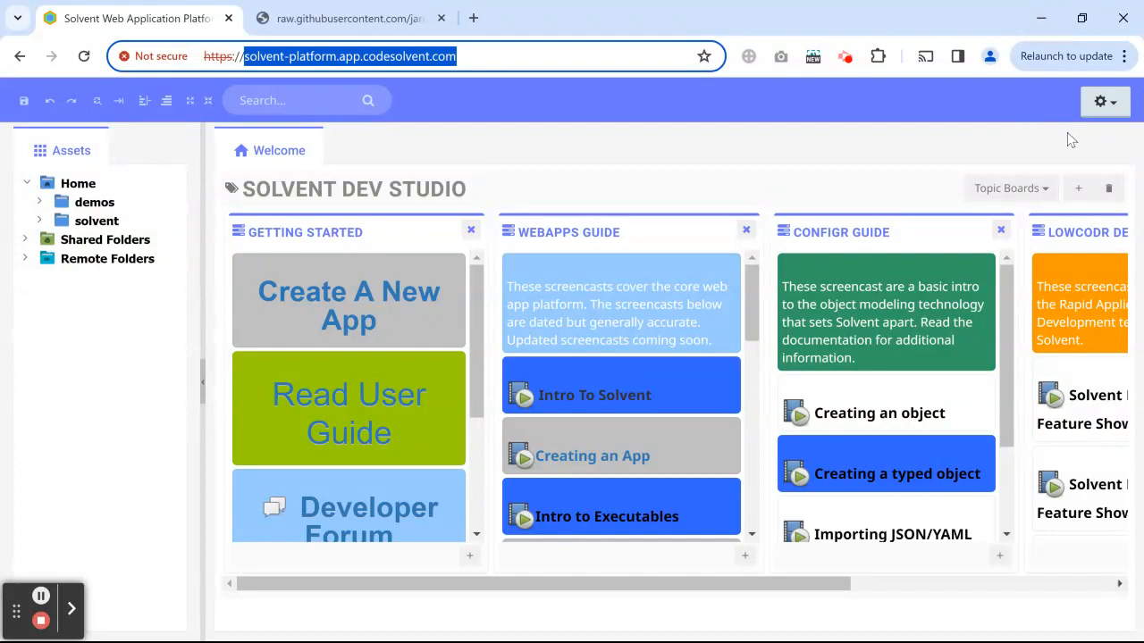
left_click(725, 147)
Review the name and login of the teamadmin account in user management, and close the user management view.
left_click(1117, 107)
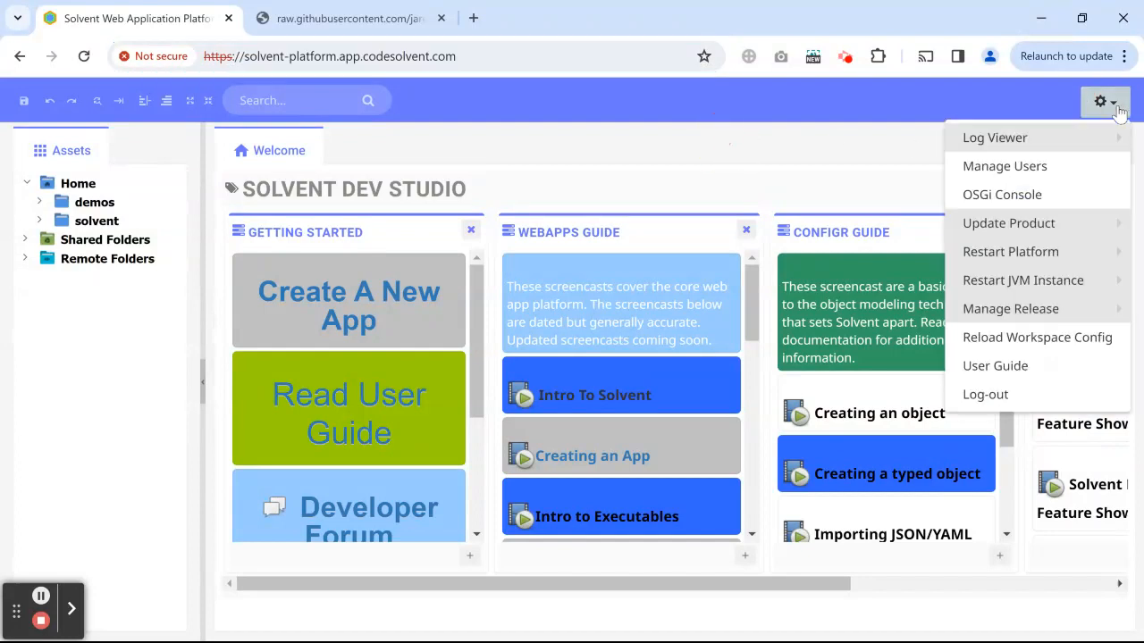
left_click(996, 166)
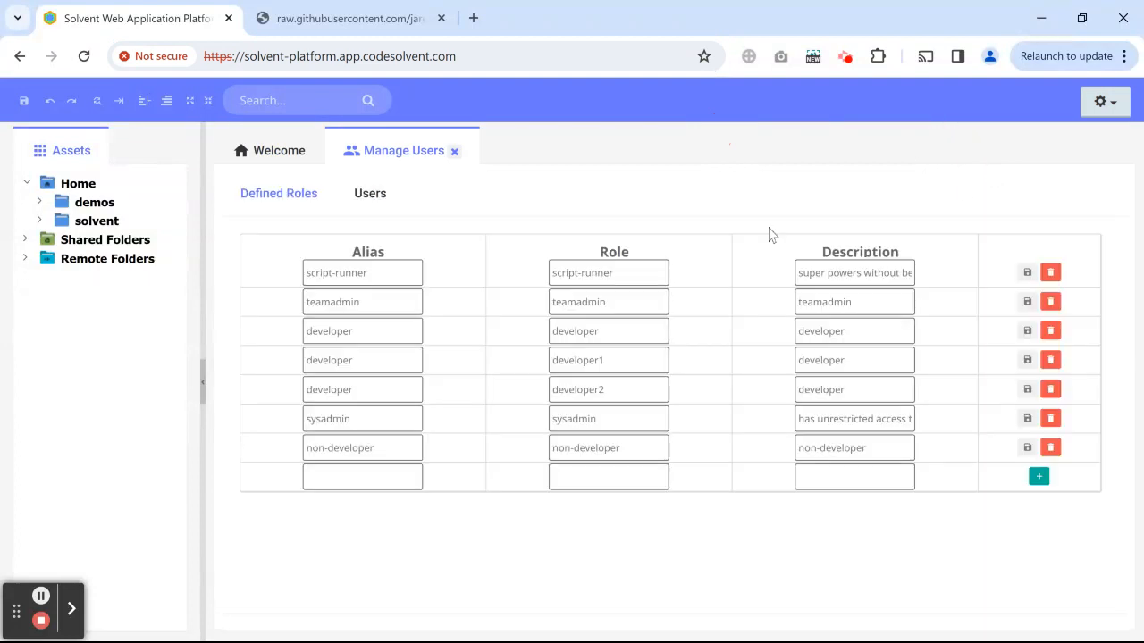
left_click(382, 204)
double_click(332, 273)
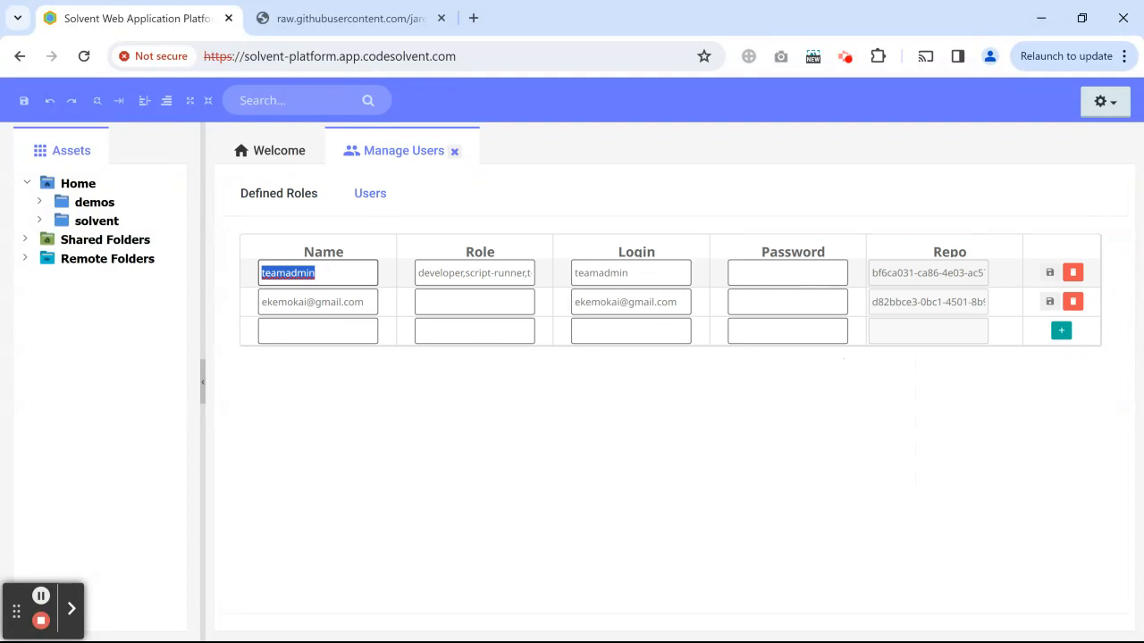
double_click(626, 273)
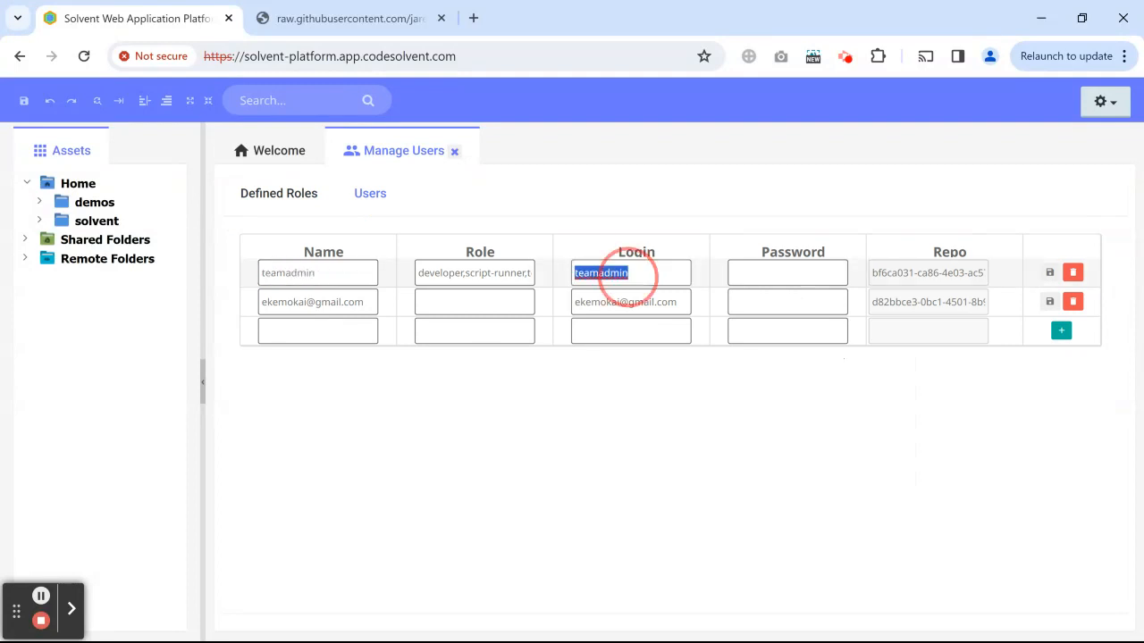
left_click(567, 213)
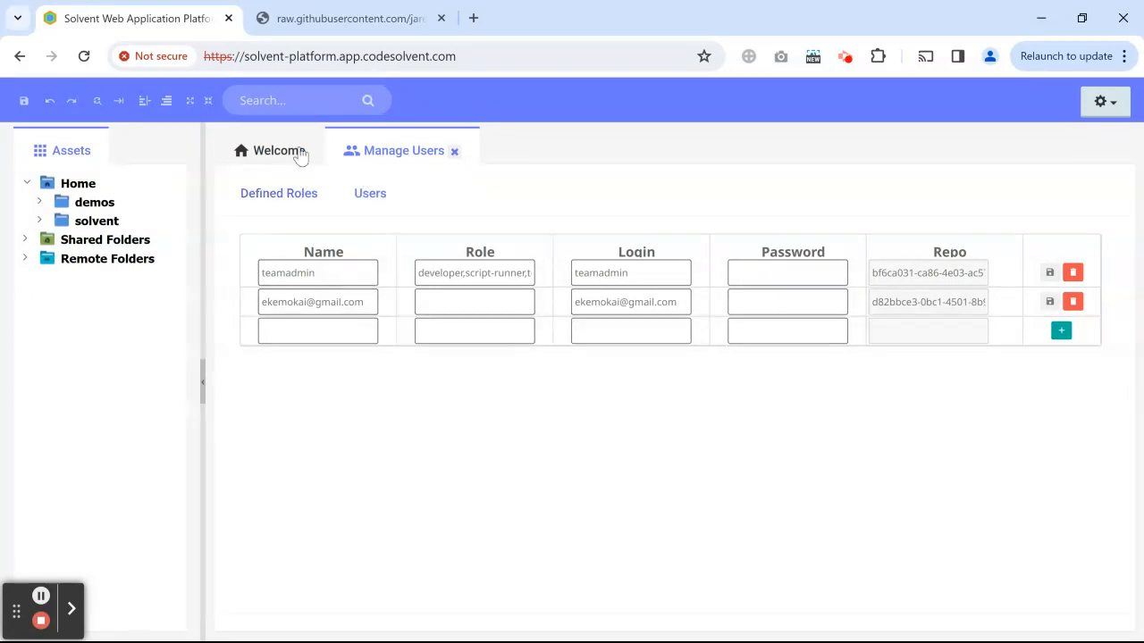
left_click(455, 157)
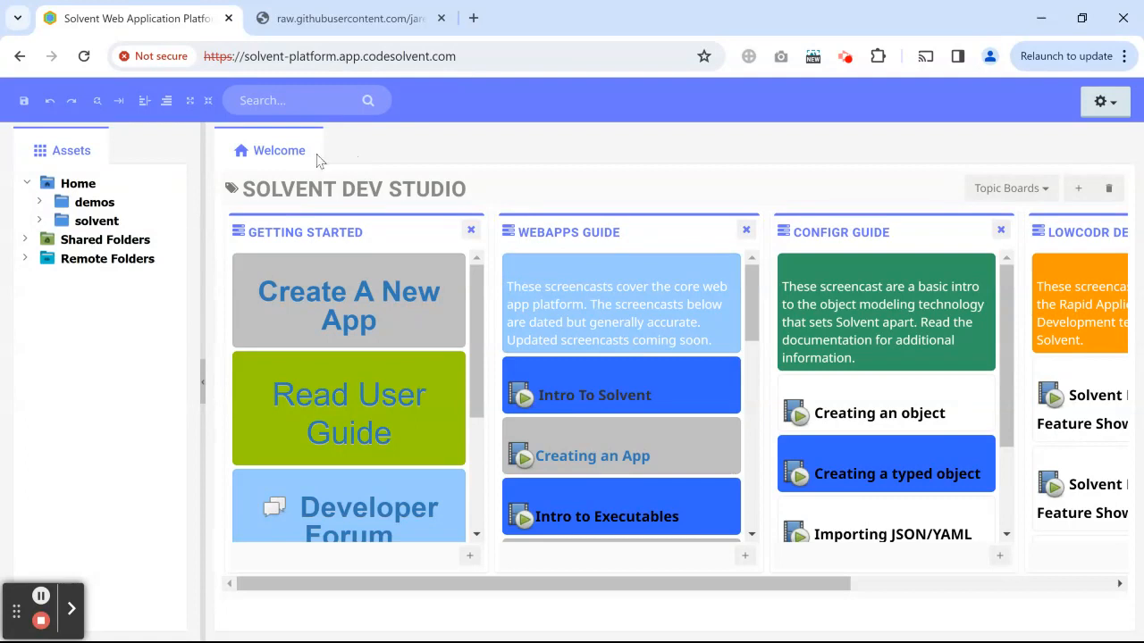
Create a folder named test under Home.
right_click(79, 191)
mouse_move(125, 165)
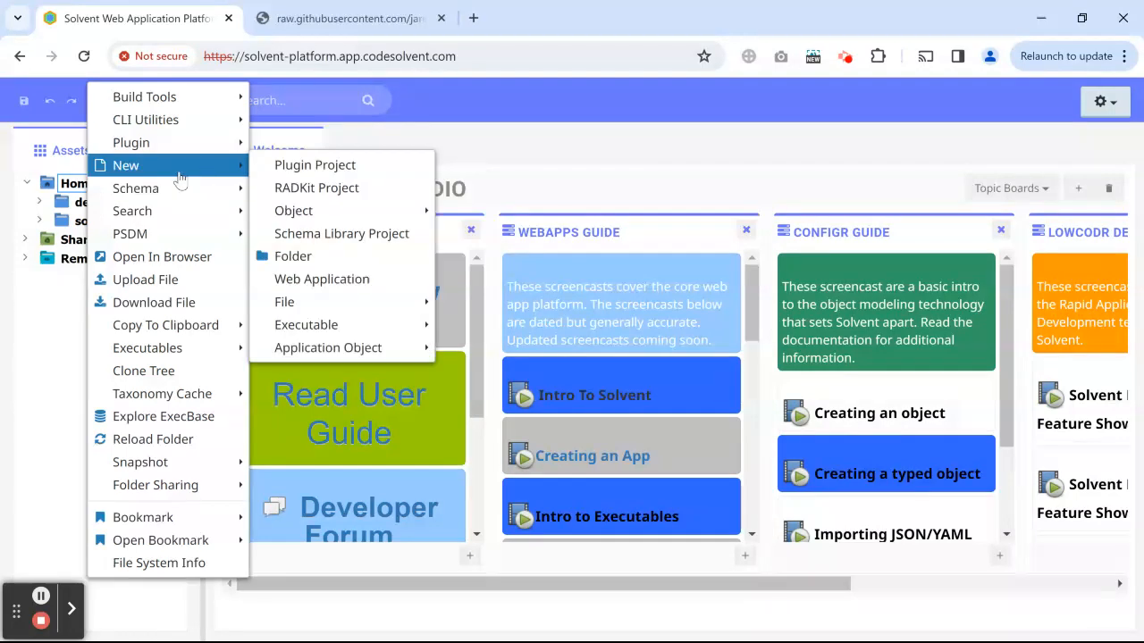
left_click(319, 256)
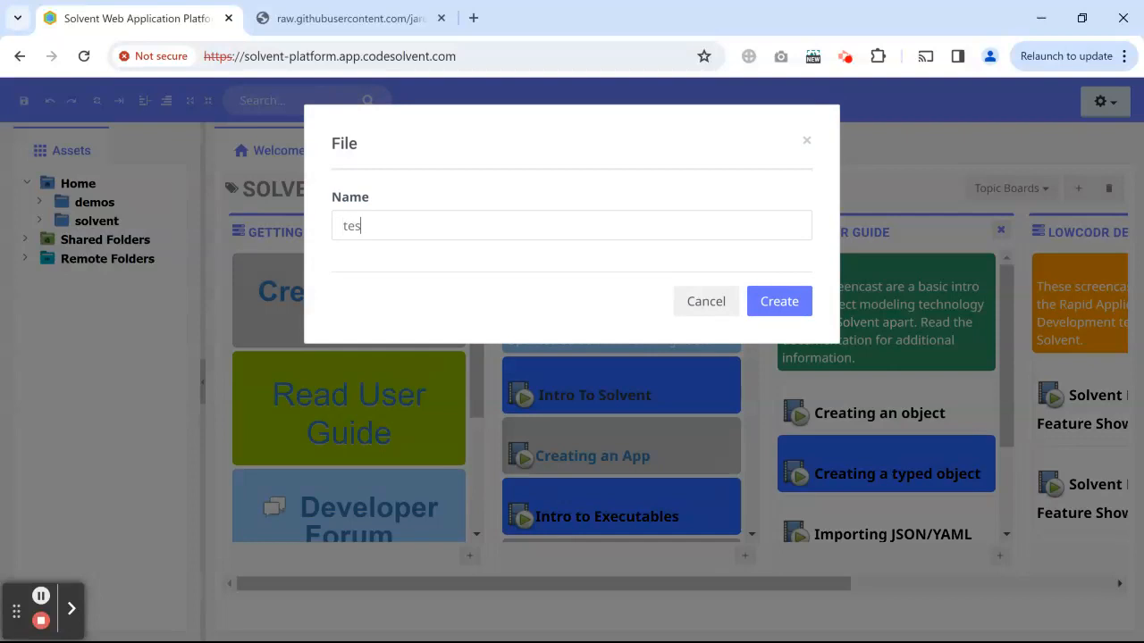
left_click(774, 303)
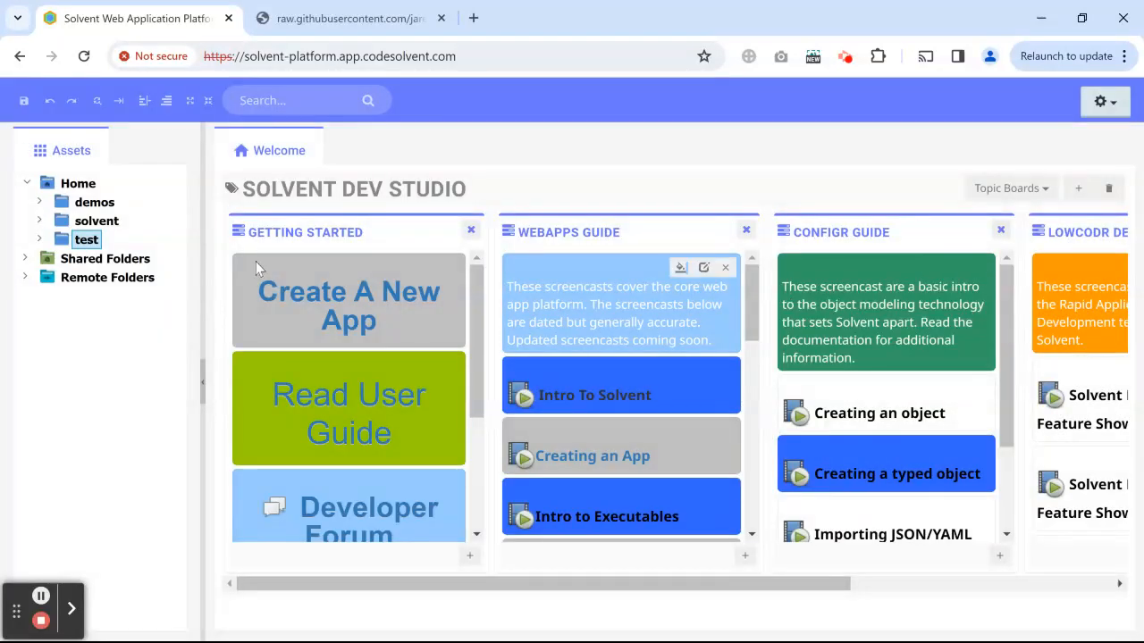
Create an object named demo-object in the test folder with no Radkit application object, and load it fully.
right_click(86, 239)
scroll(170, 134, "down", 1)
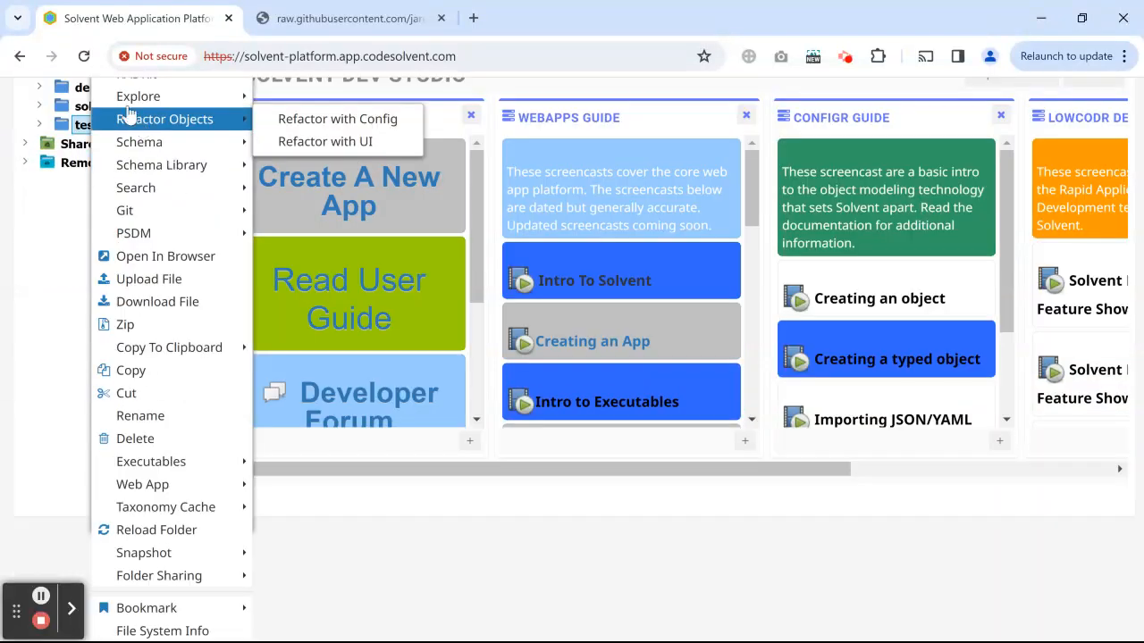
scroll(117, 95, "up", 1)
mouse_move(116, 89)
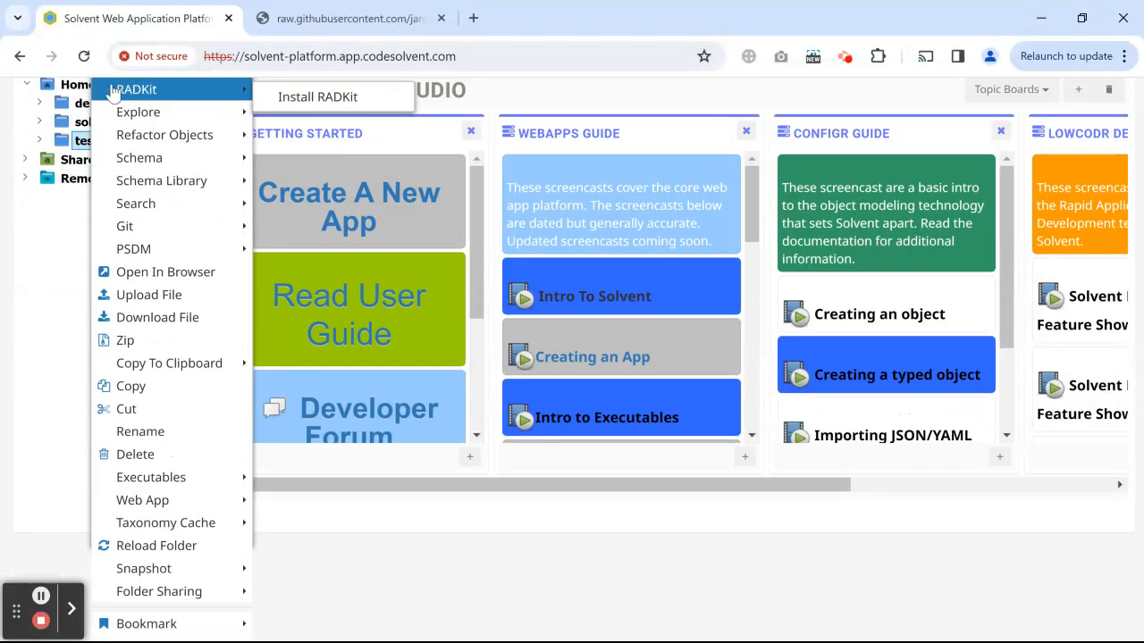
scroll(114, 93, "up", 1)
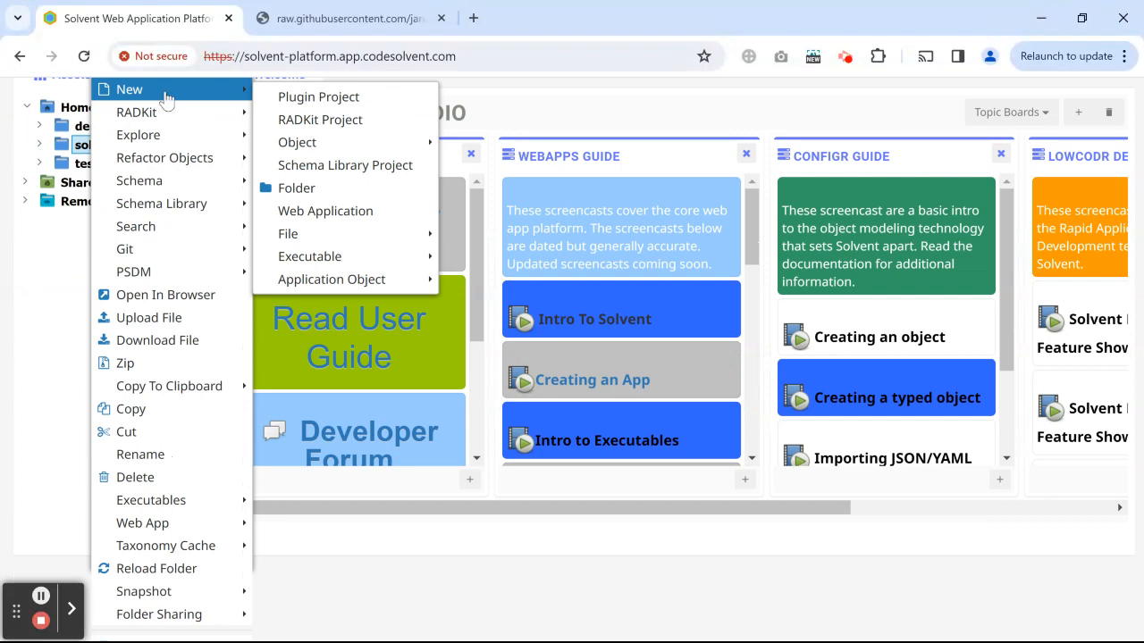
scroll(328, 126, "down", 1)
mouse_move(337, 141)
left_click(475, 140)
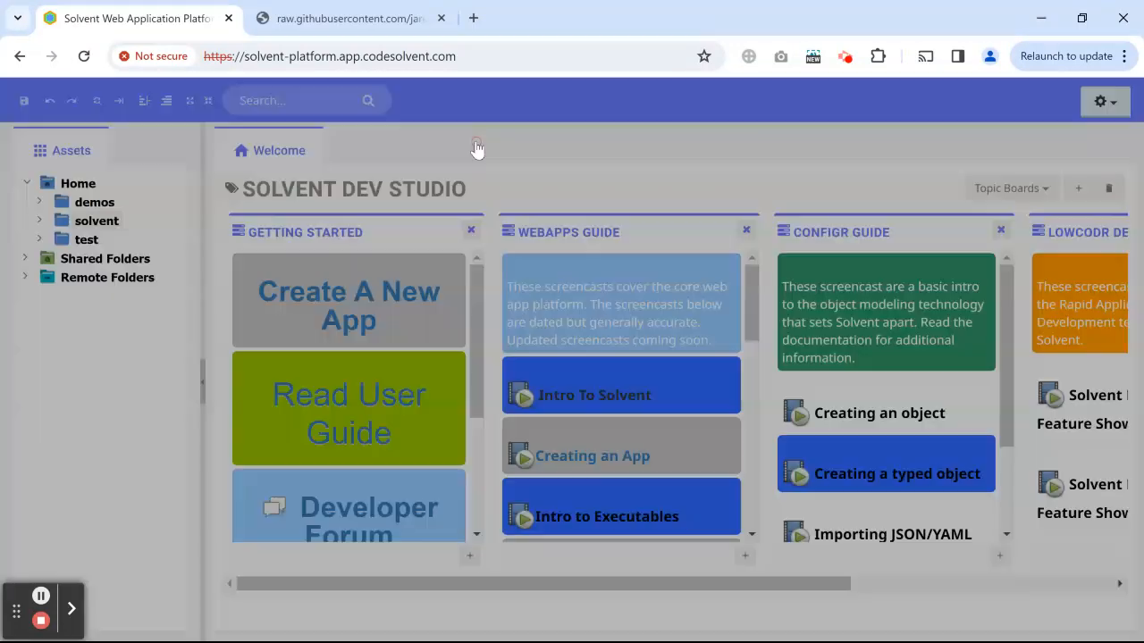
double_click(540, 221)
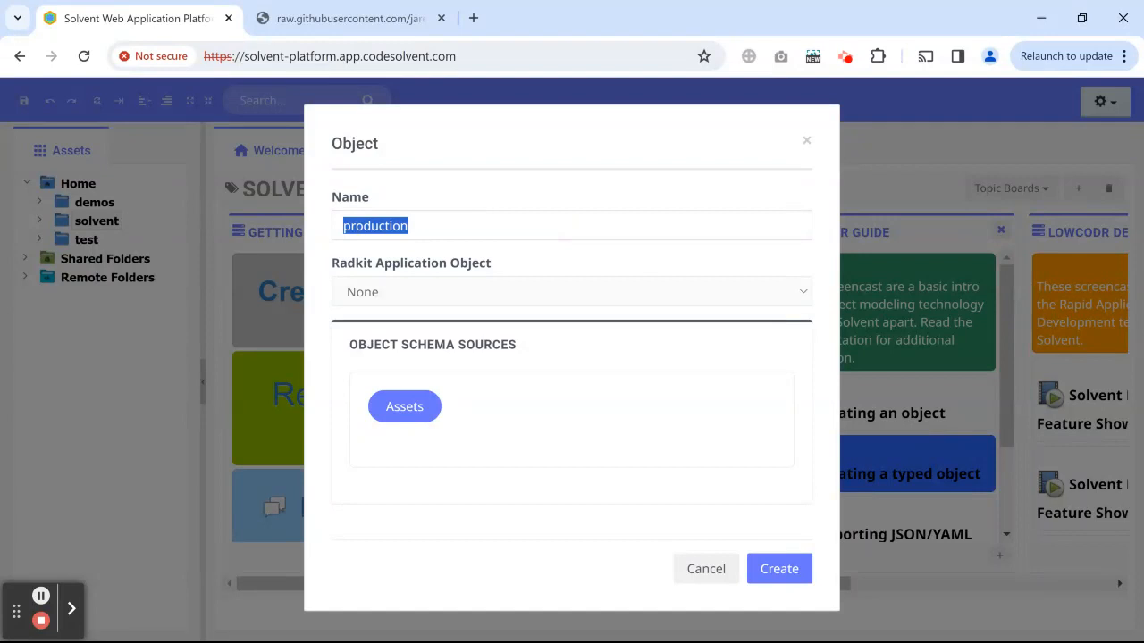
type("demo-object")
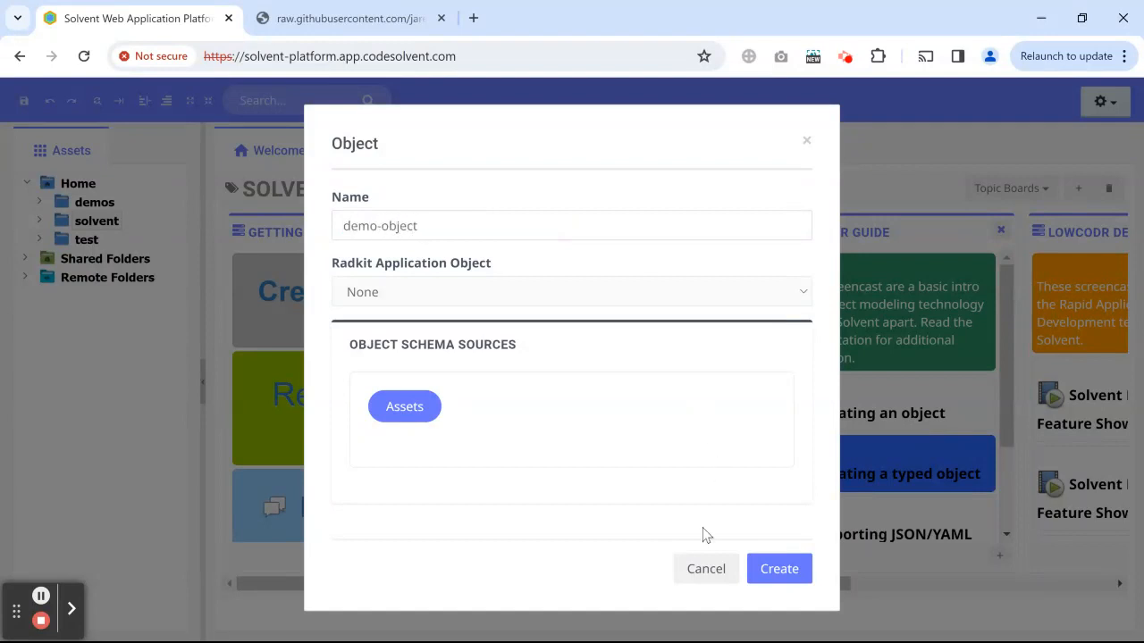
left_click(777, 572)
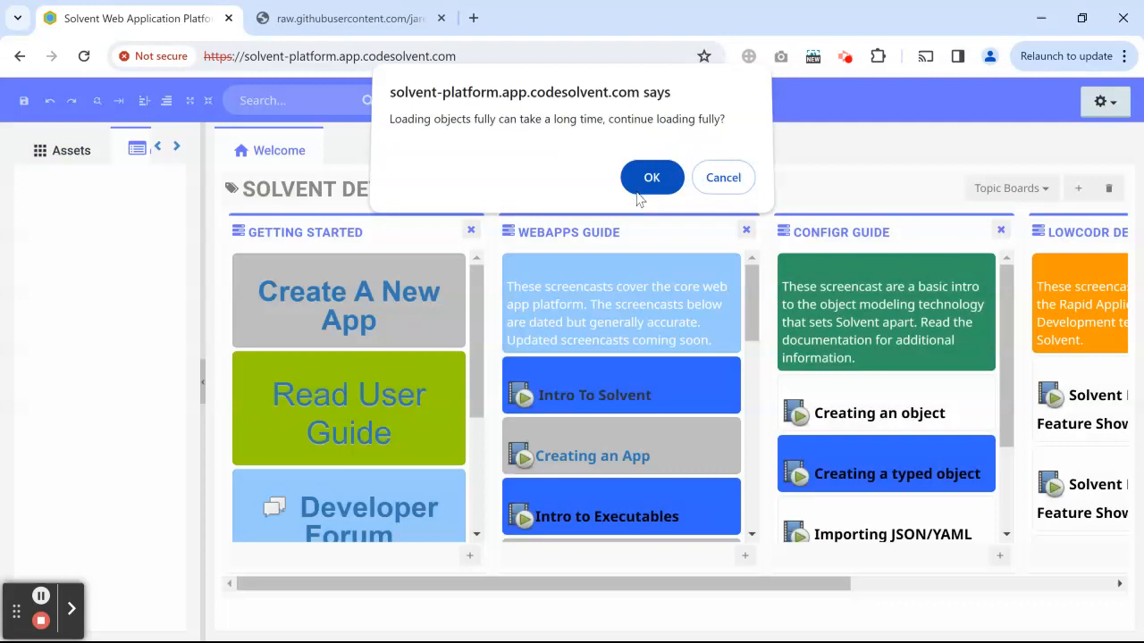
left_click(640, 189)
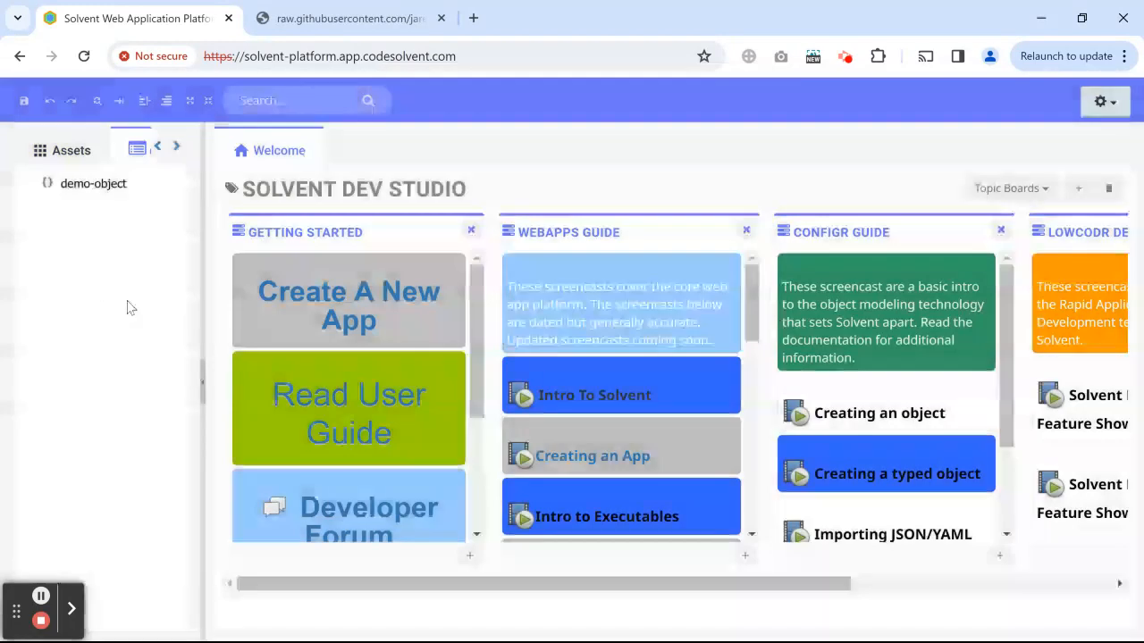
Open demo-object's parameter definitions and fill in a new parameter named deployment with the value deployment{}.
double_click(114, 189)
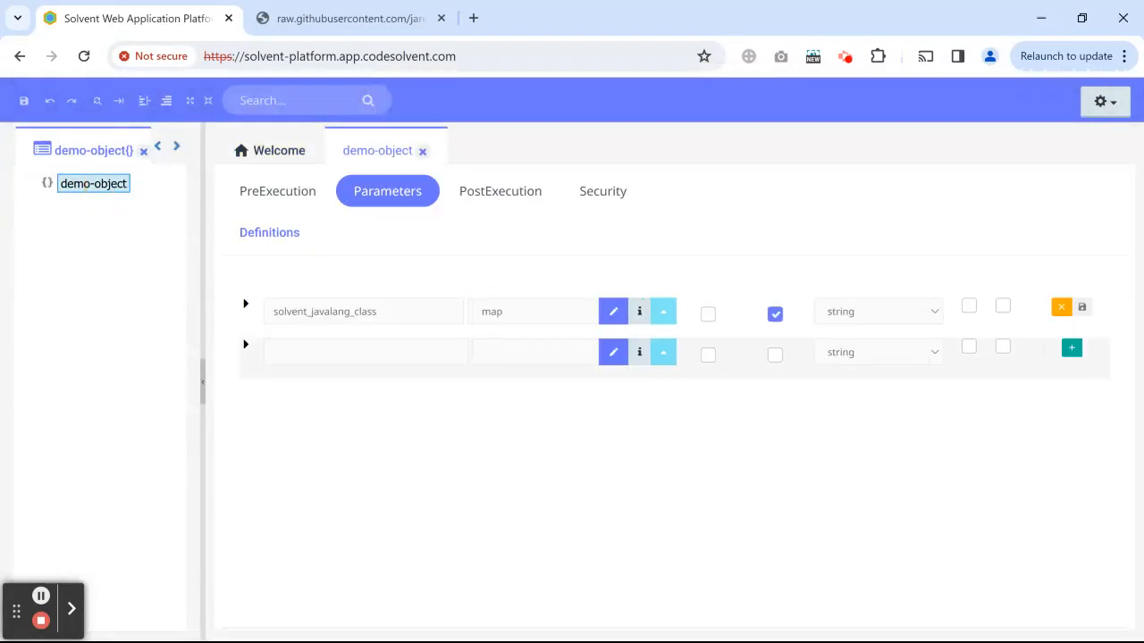
left_click(413, 355)
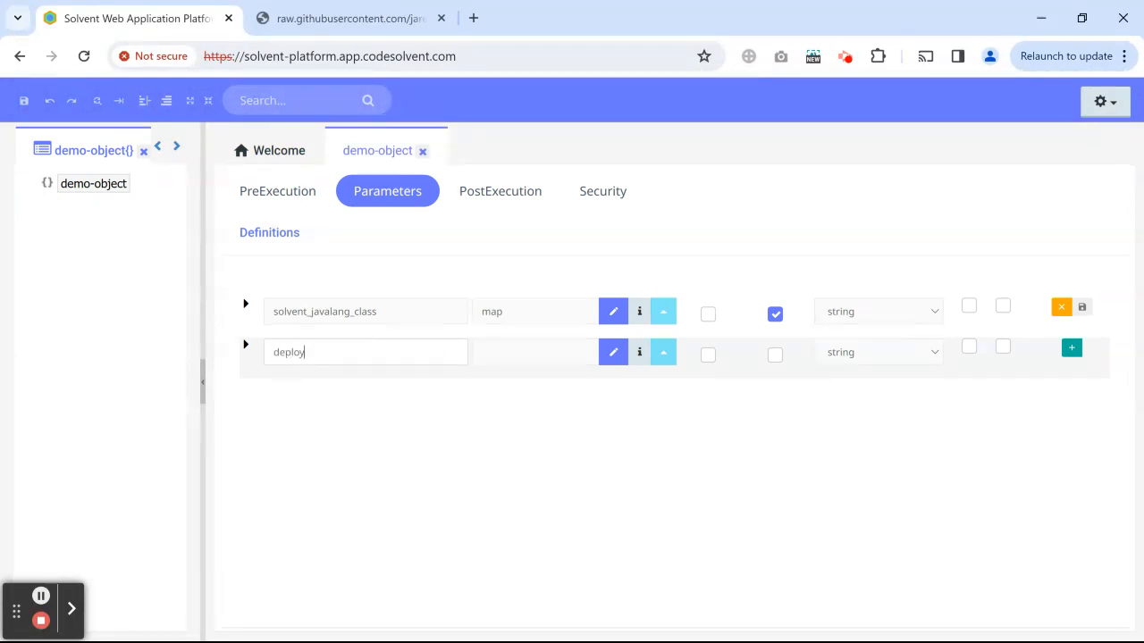
double_click(413, 355)
key("ctrl+c")
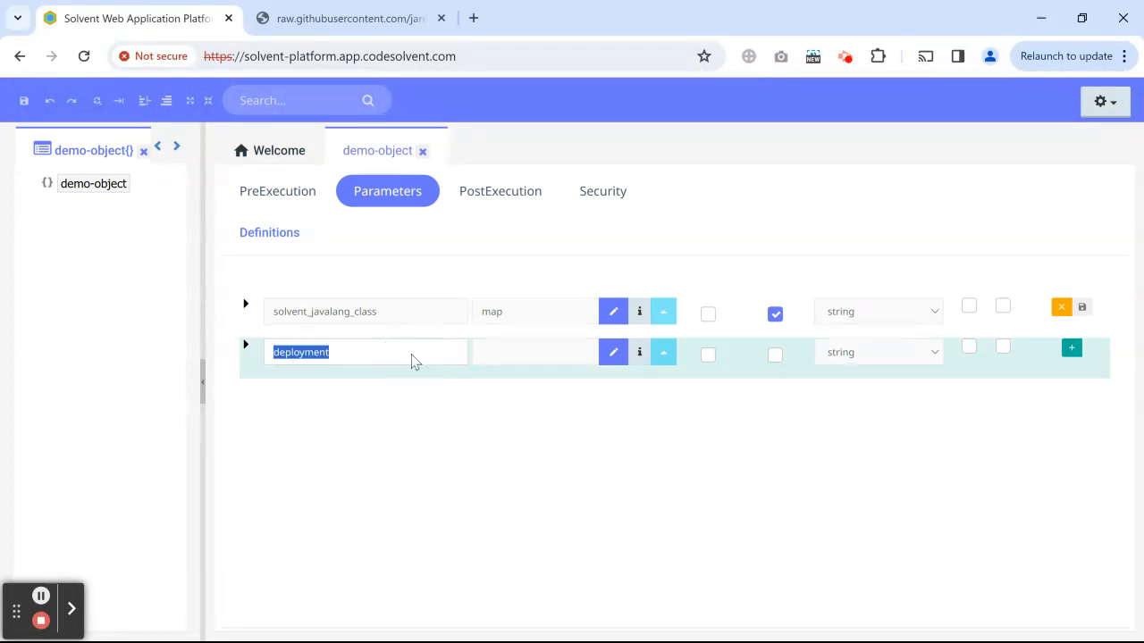
left_click(512, 344)
left_click(513, 359)
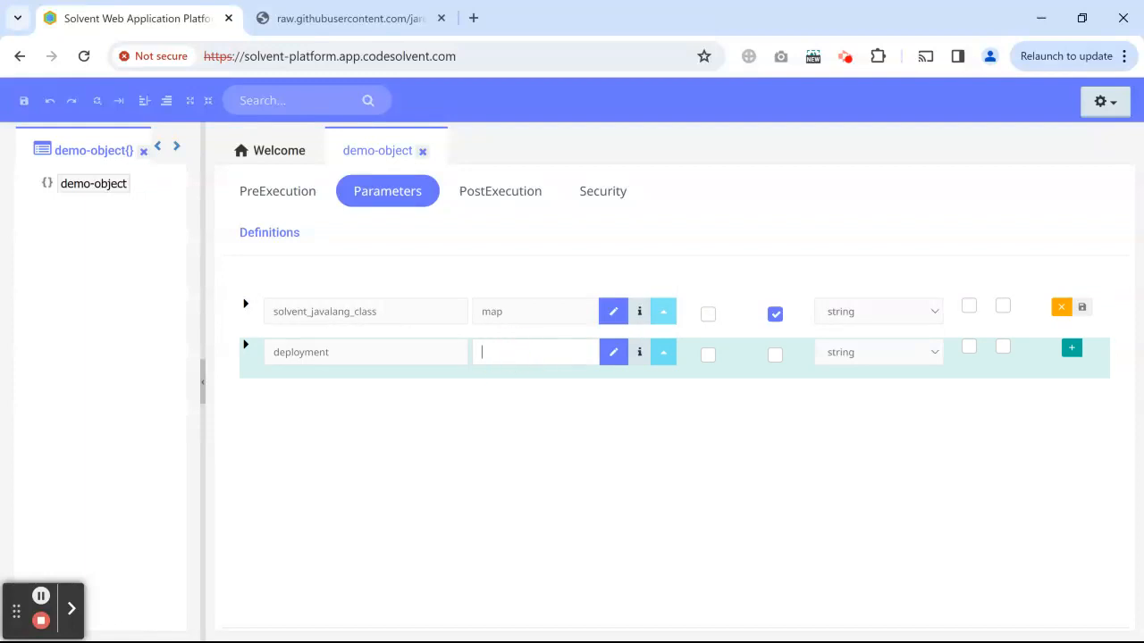
key("ctrl+v")
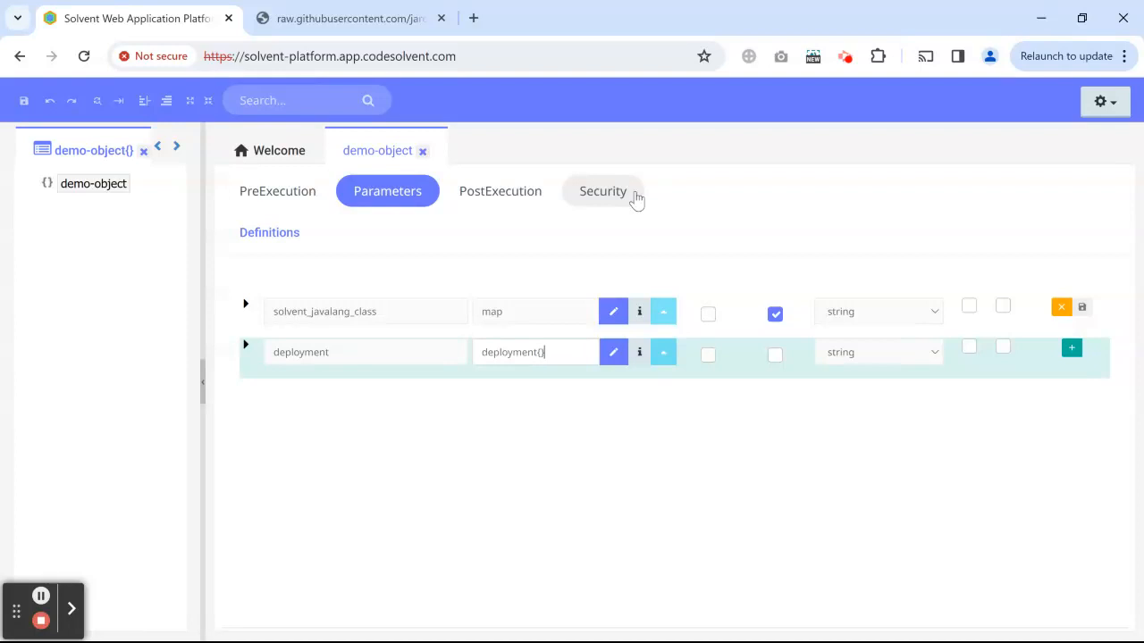
Set the deployment parameter's type to exe, enable its second and fourth checkboxes, and add it to demo-object.
left_click(777, 360)
left_click(774, 360)
left_click(860, 365)
left_click(863, 408)
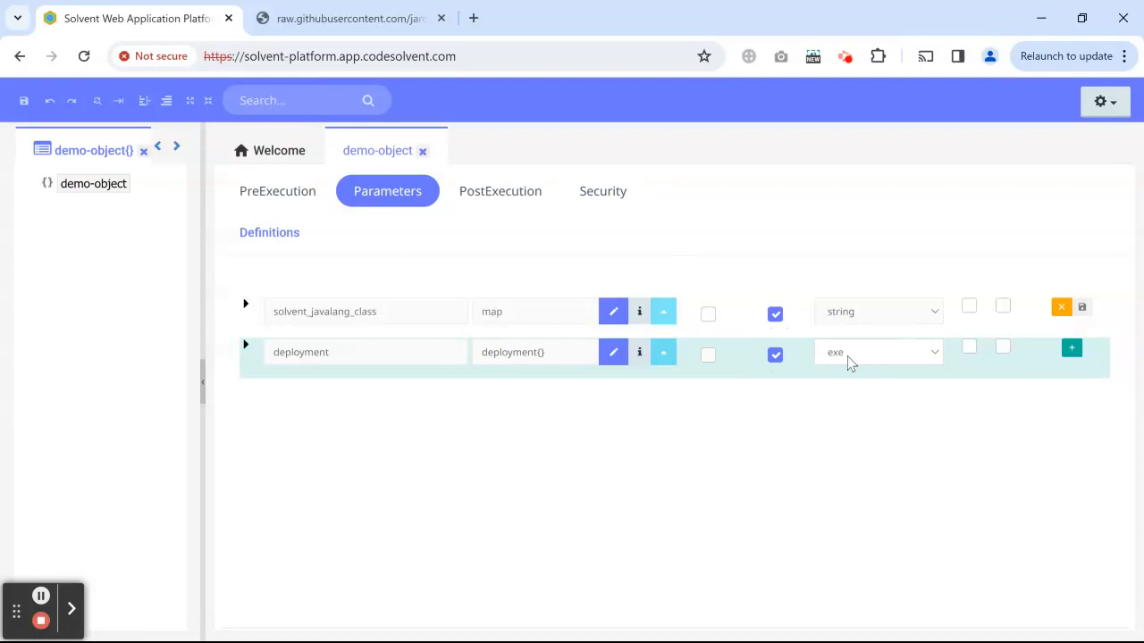
left_click(1002, 348)
left_click(1071, 350)
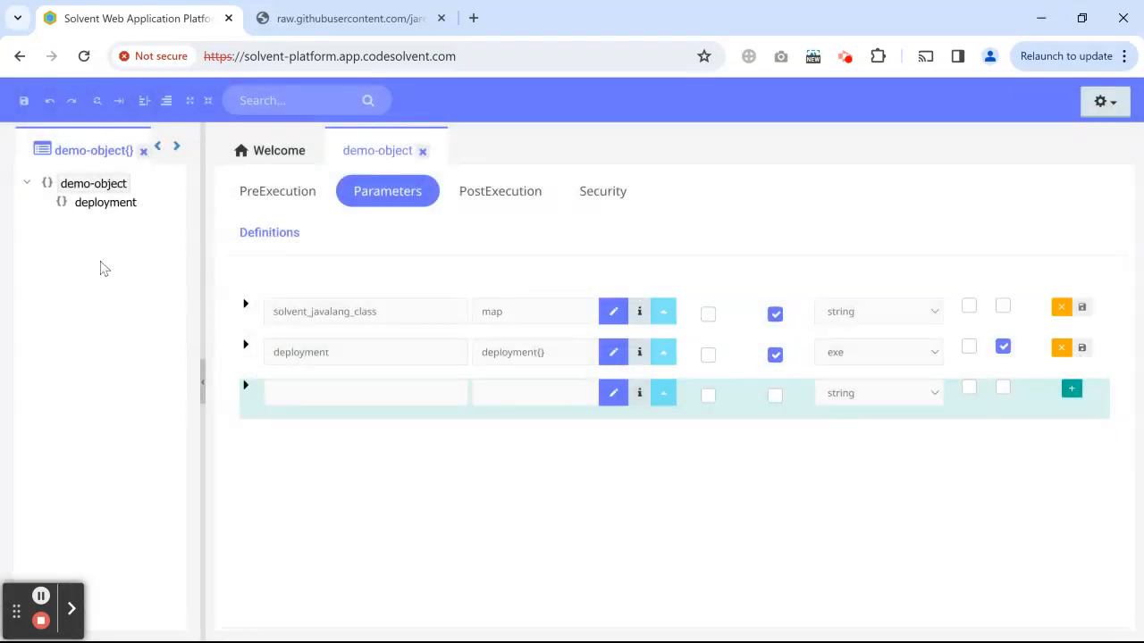
Create a child object named production under deployment, with no Radkit application object, and expand deployment in the object tree.
double_click(125, 204)
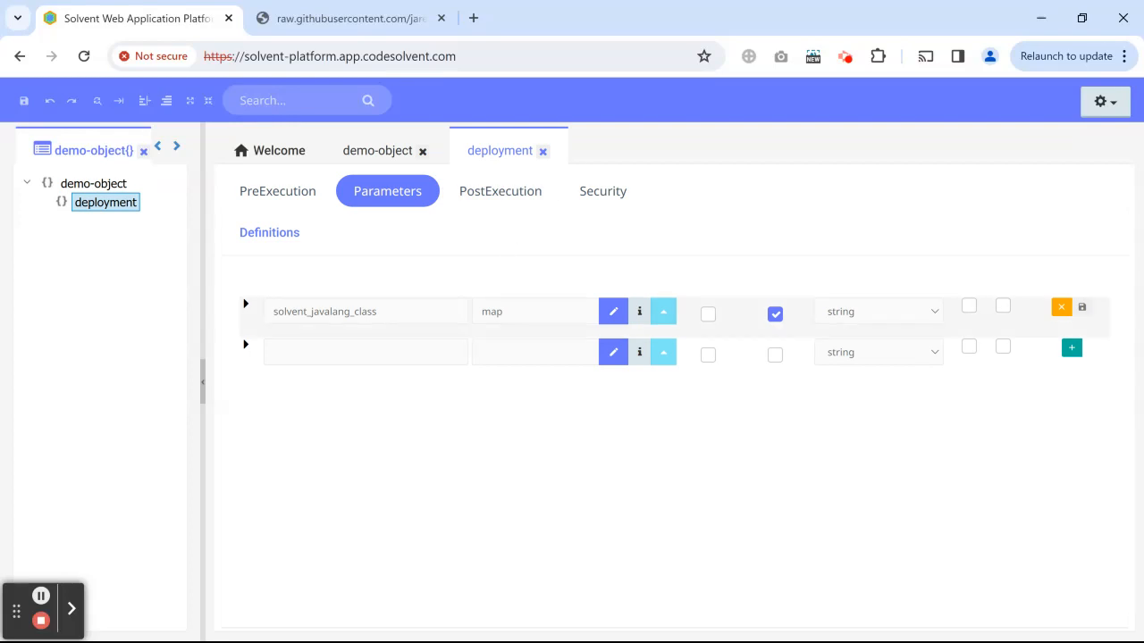
left_click(543, 150)
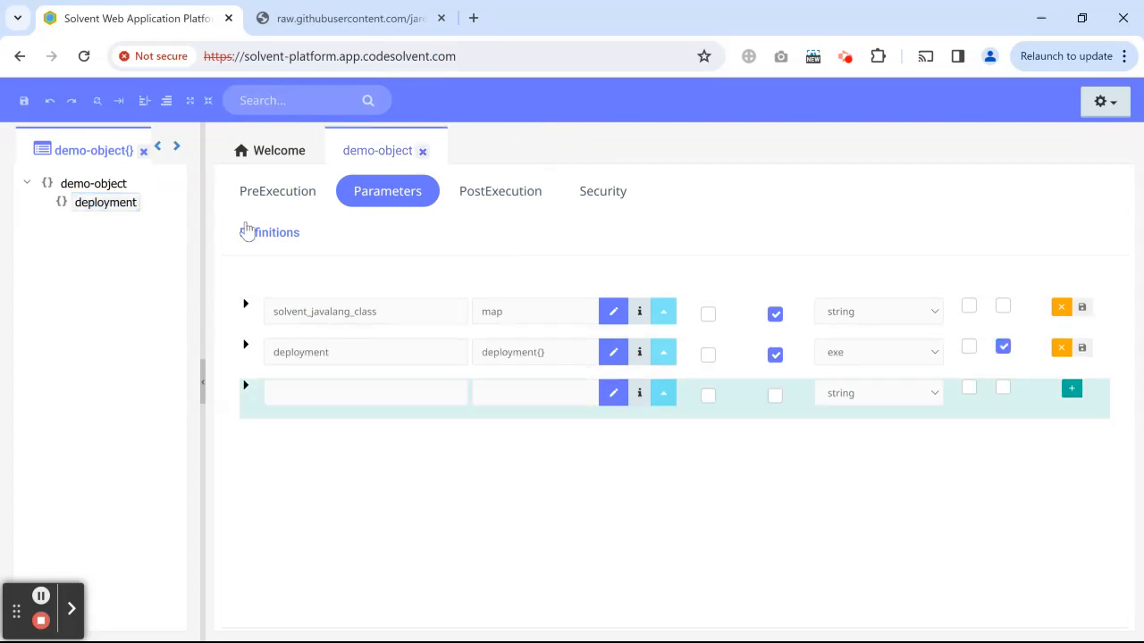
left_click(99, 206)
right_click(102, 209)
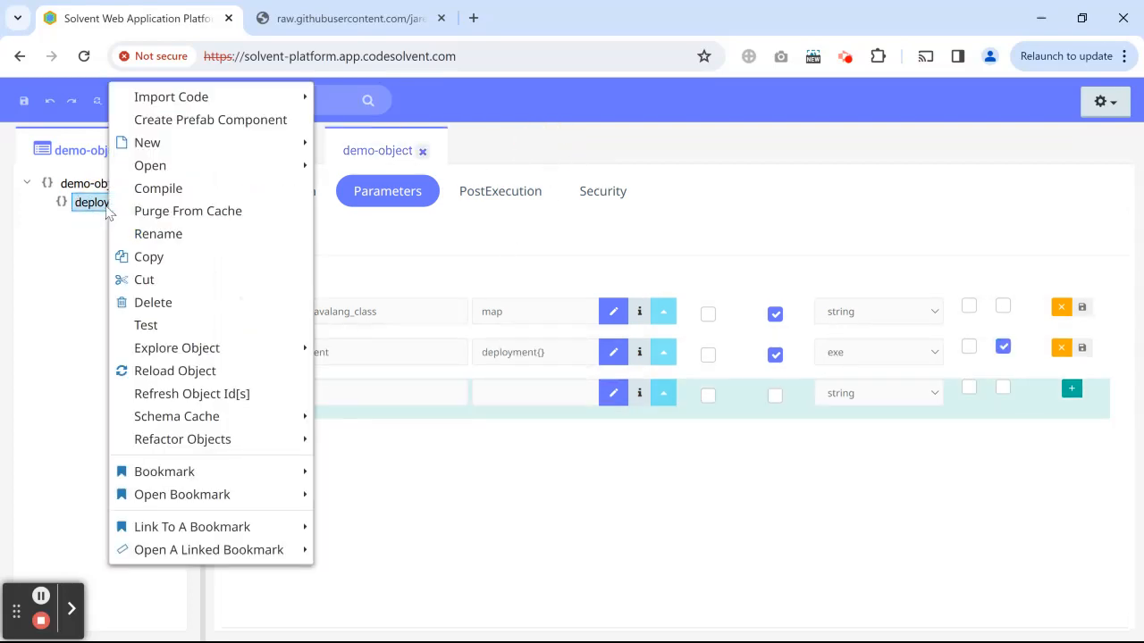
mouse_move(266, 170)
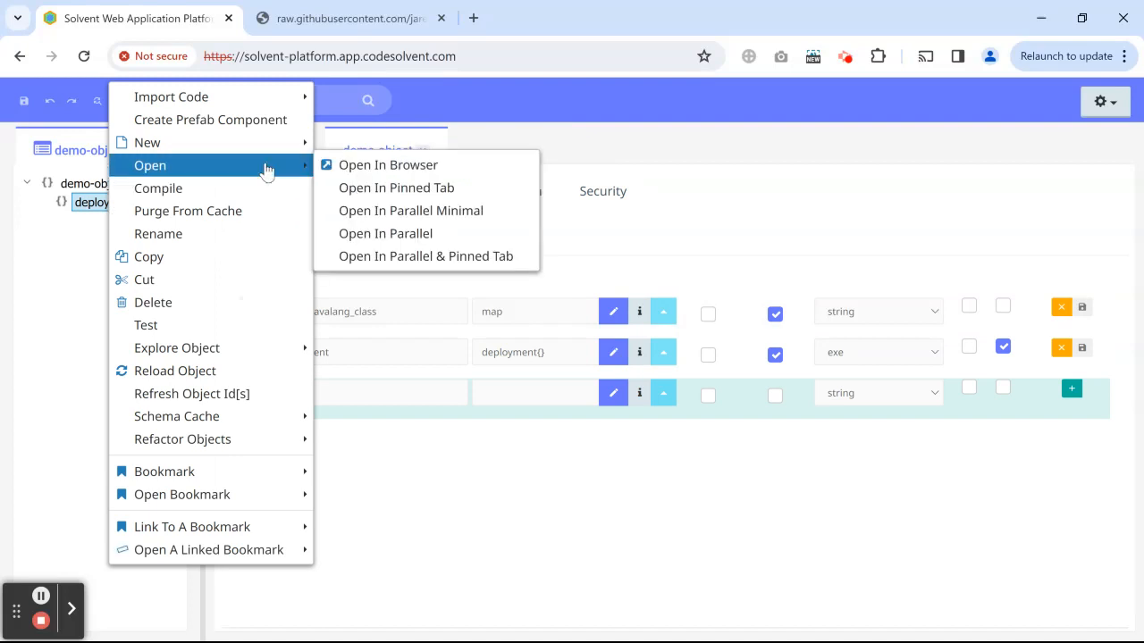
mouse_move(275, 147)
left_click(344, 144)
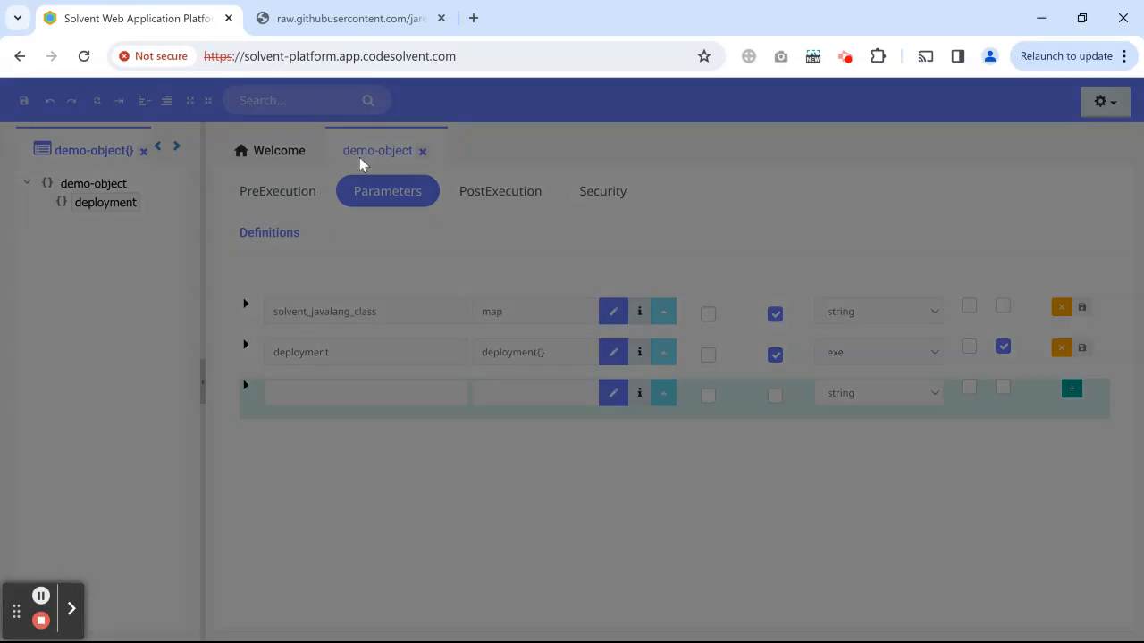
triple_click(412, 227)
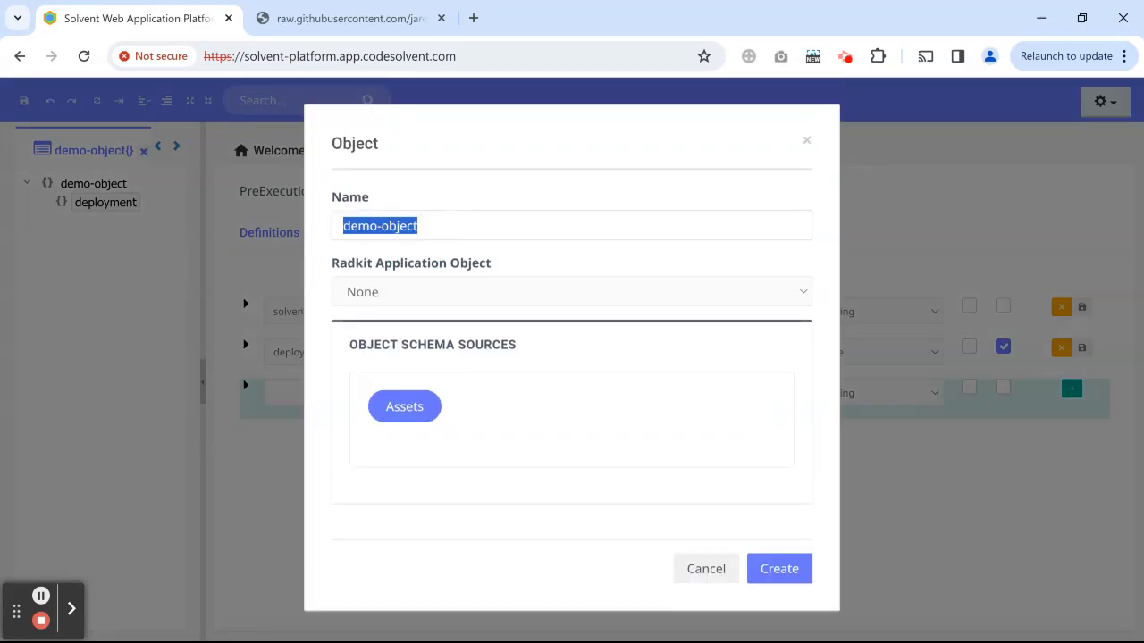
type("production")
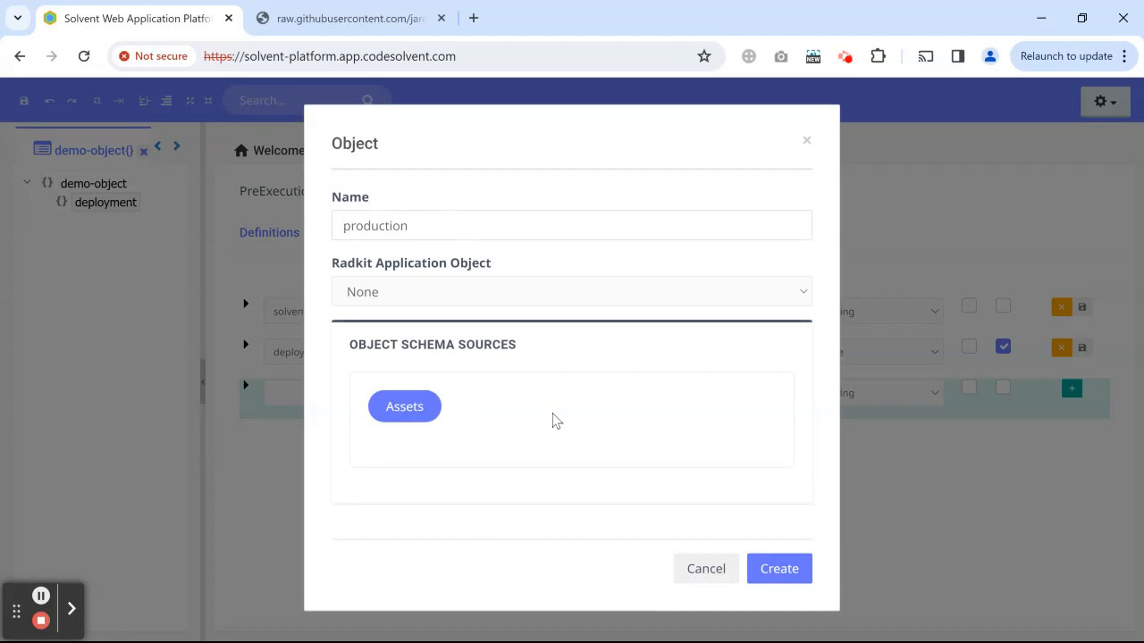
left_click(779, 569)
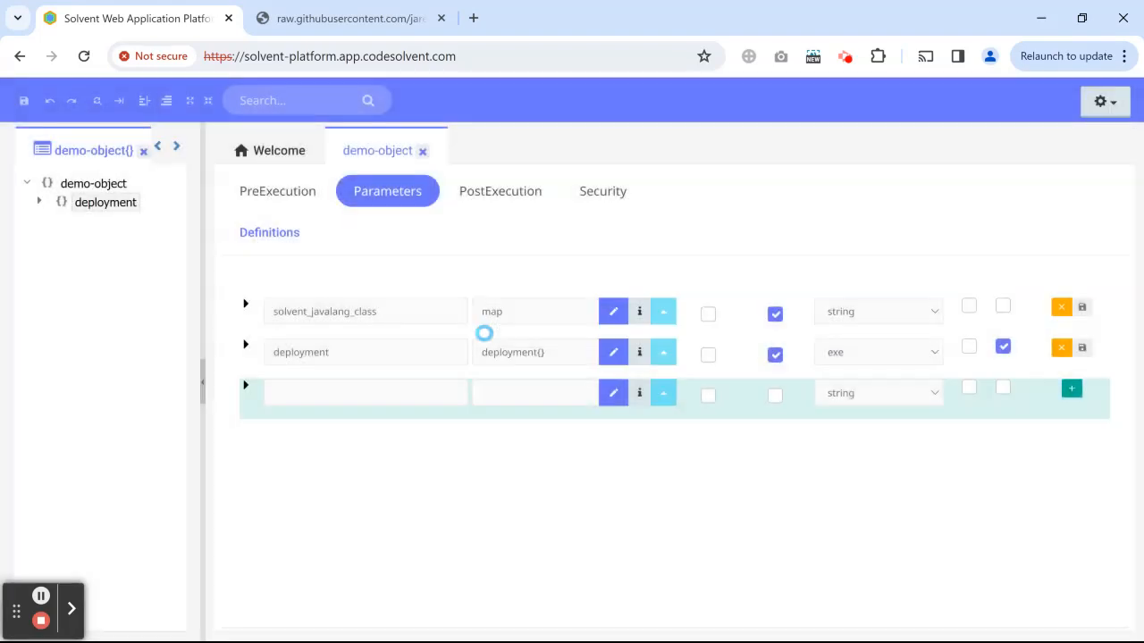
left_click(39, 208)
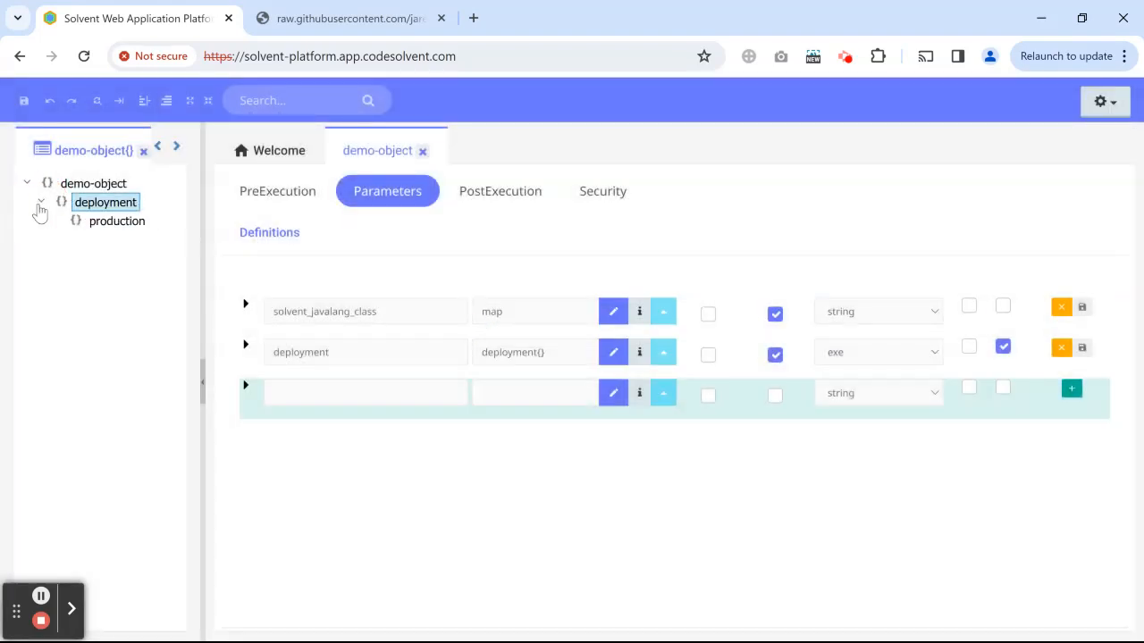
Create a list named versions under deployment, with no Radkit application object.
right_click(119, 205)
mouse_move(280, 148)
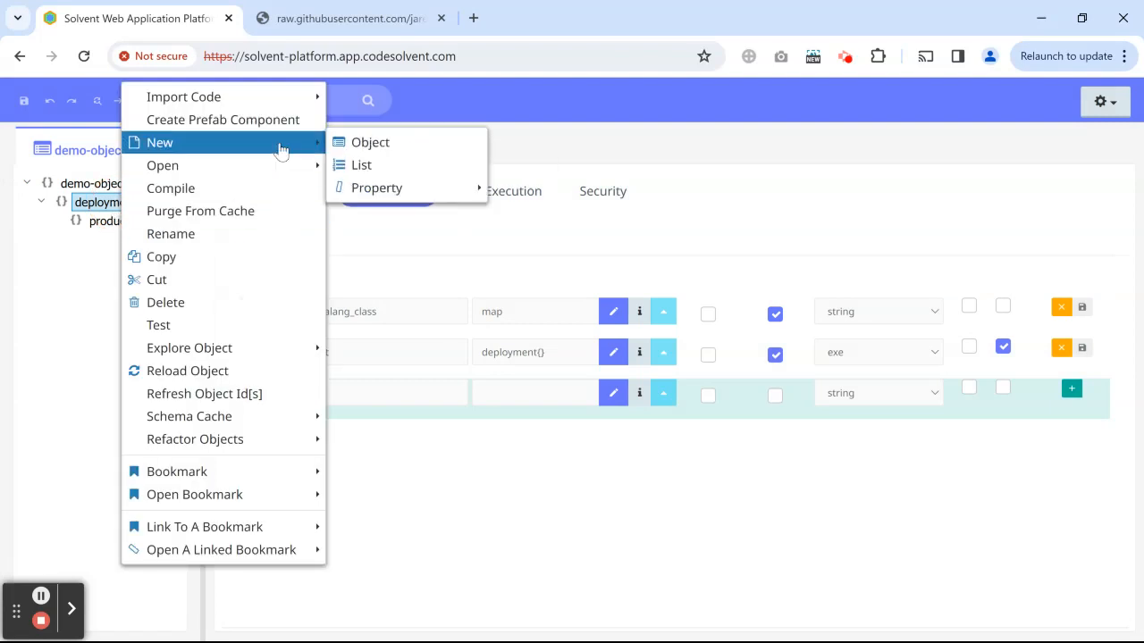
left_click(414, 167)
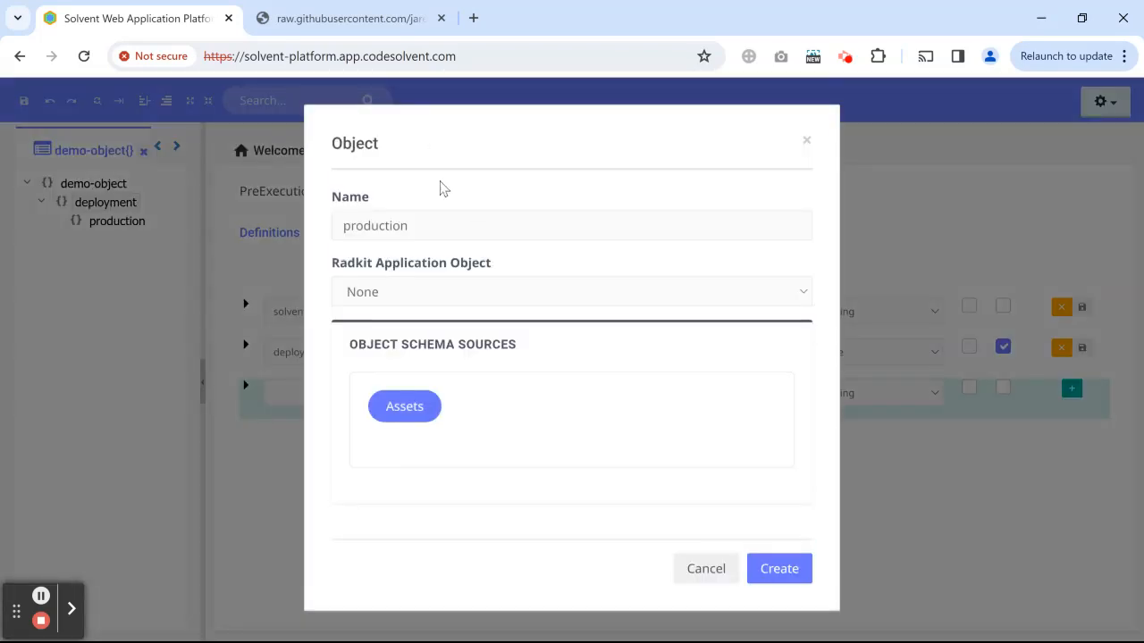
double_click(466, 218)
type("versions")
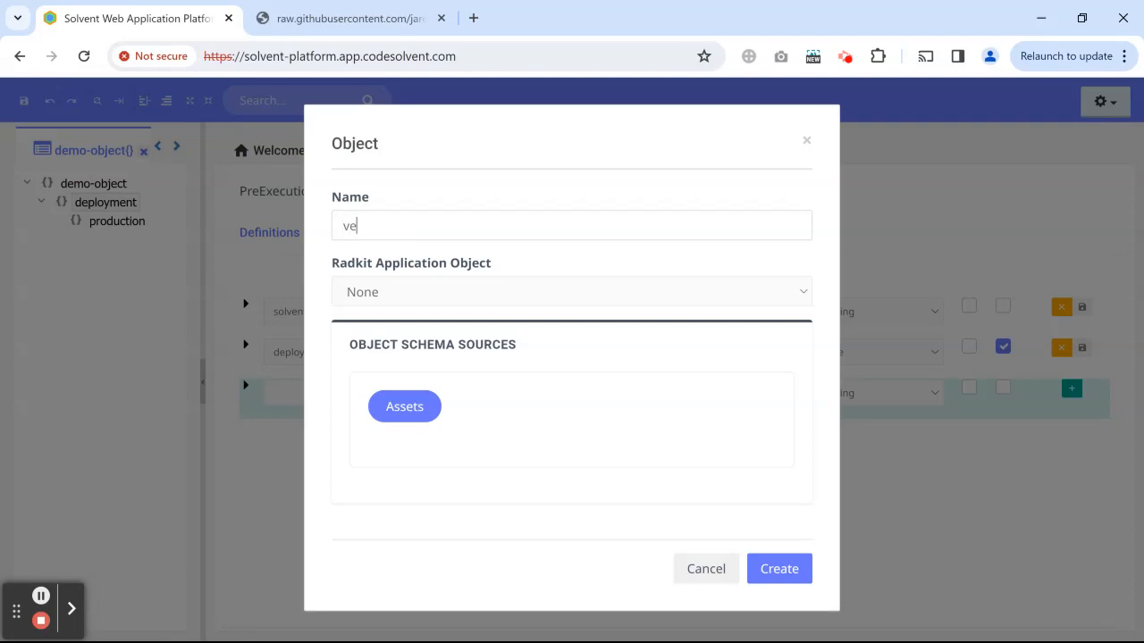
left_click(782, 567)
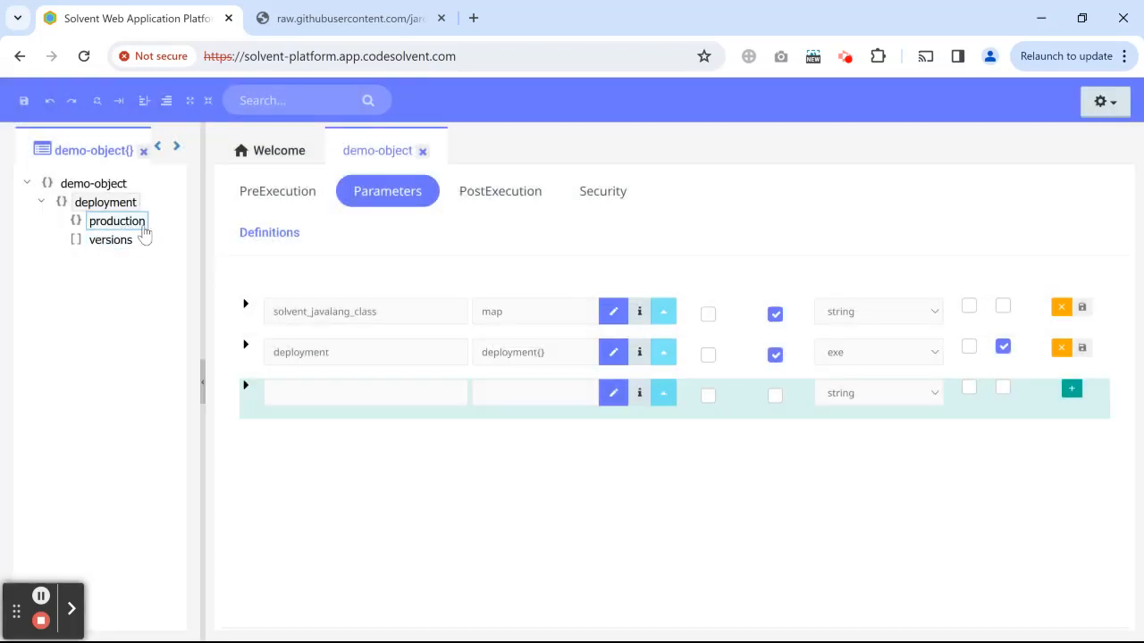
Close demo-object's editor and add a string parameter called name with the value Website to the production object.
left_click(422, 151)
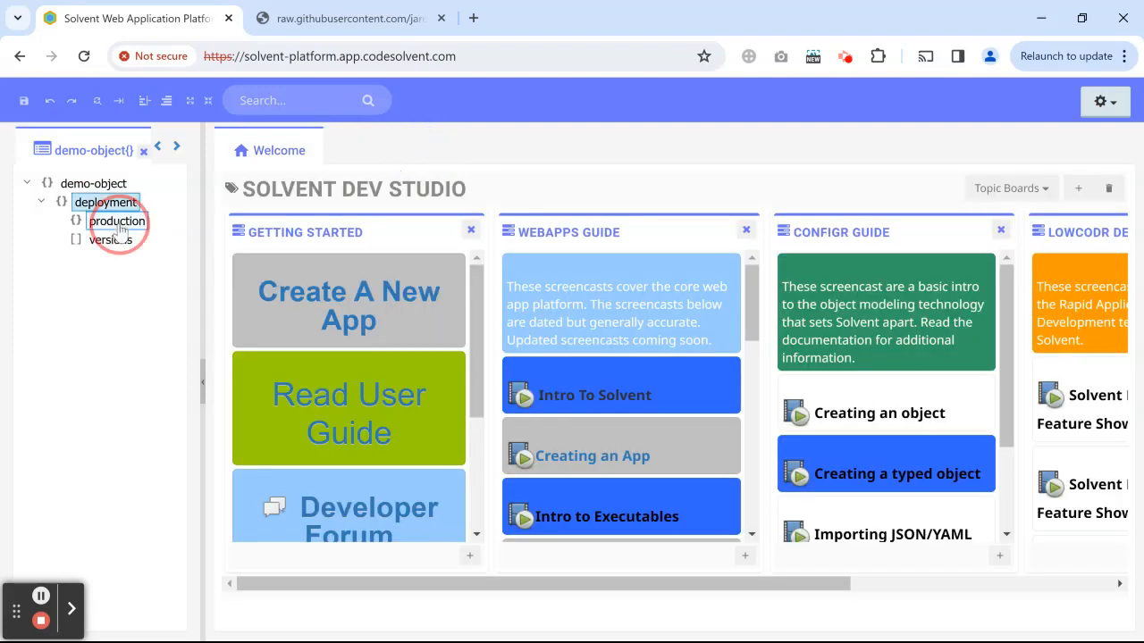
left_click(118, 223)
left_click(421, 354)
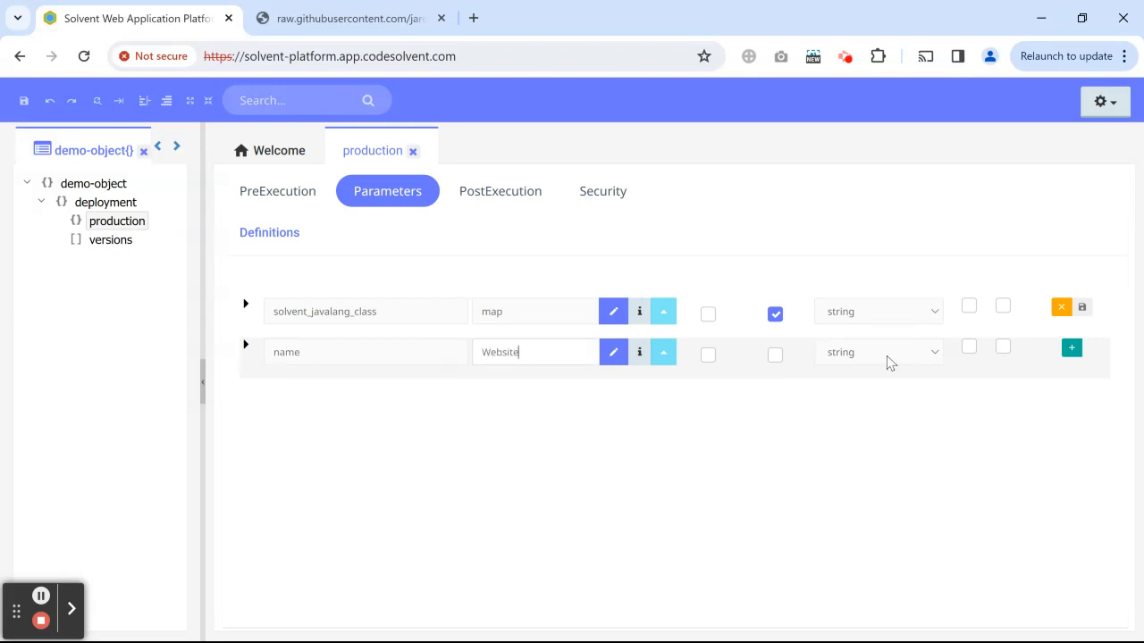
left_click(1072, 352)
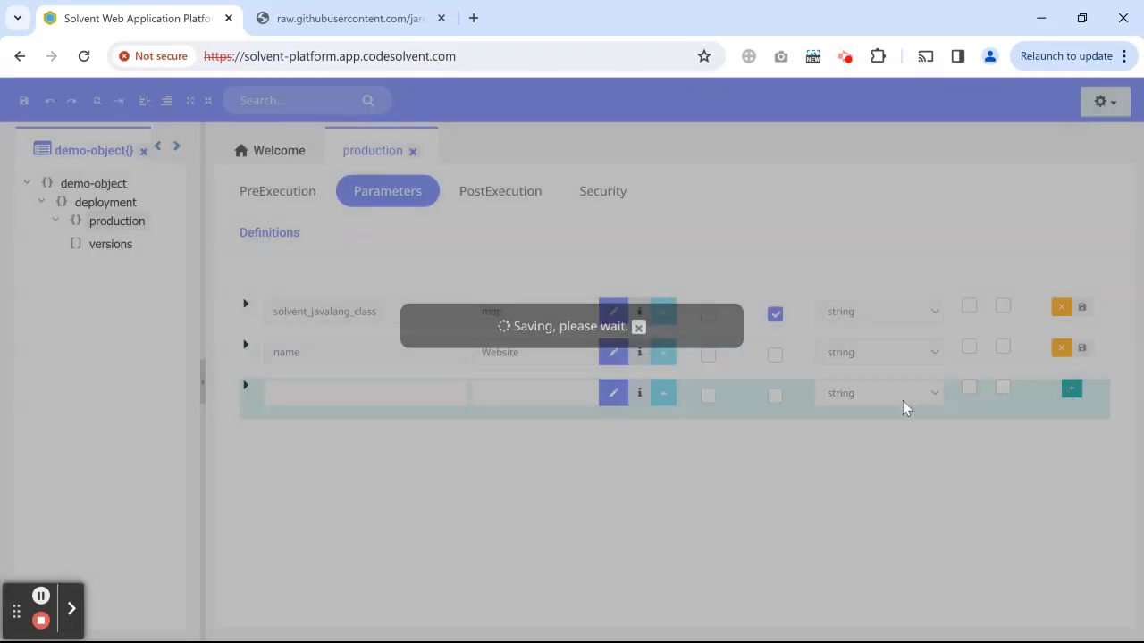
Add an integer parameter called id with the value 5 to the production object.
left_click(405, 402)
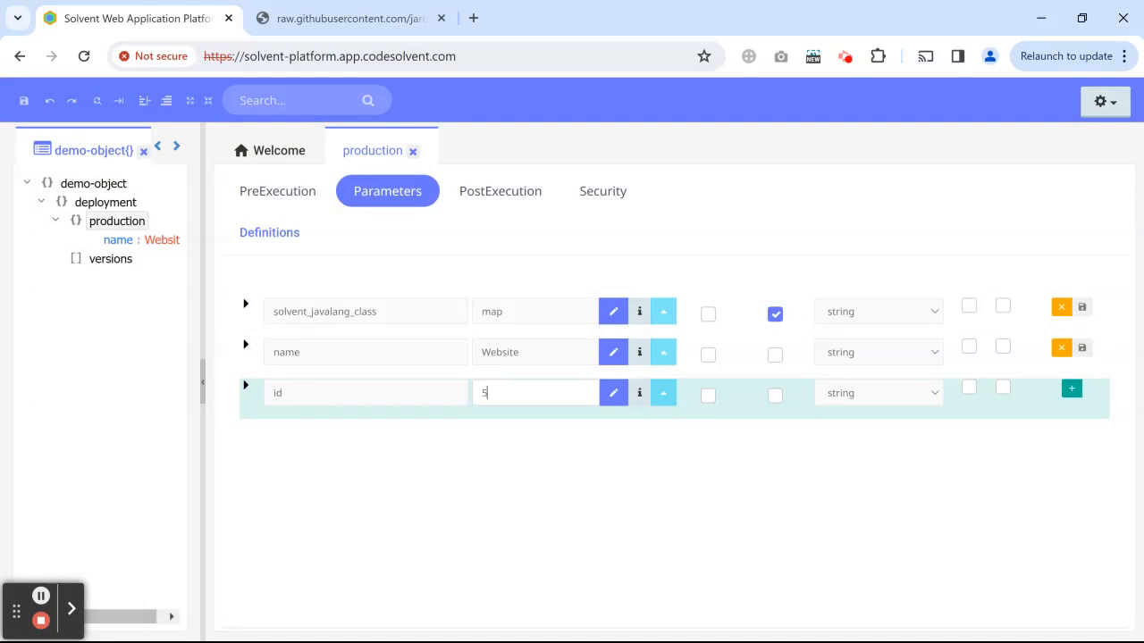
left_click(846, 391)
left_click(858, 427)
left_click(1071, 388)
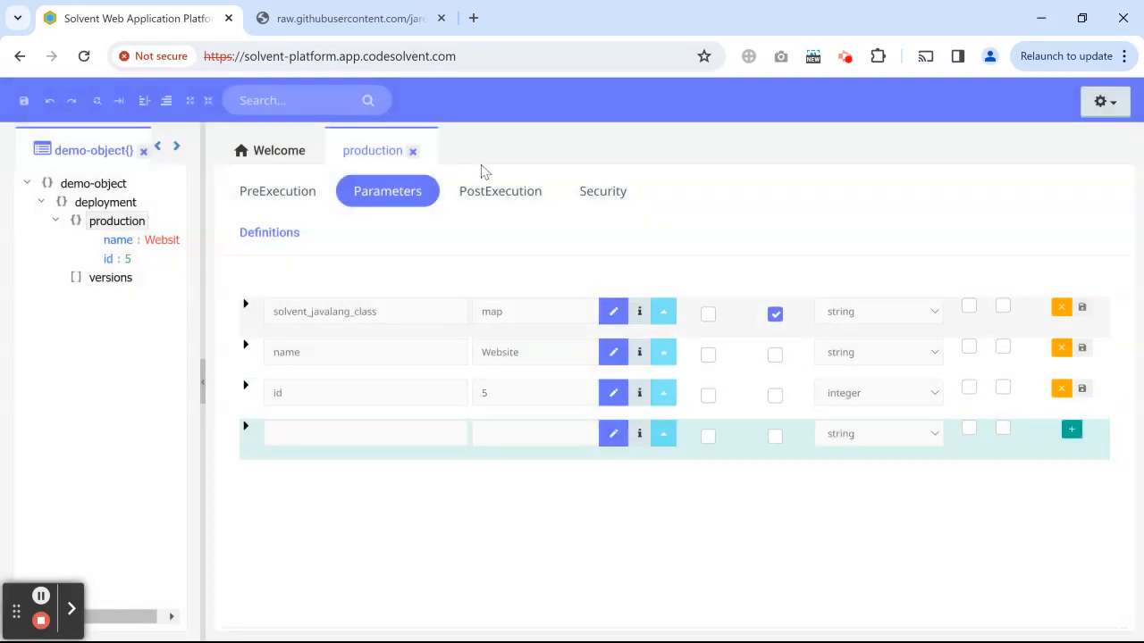
Add the unnamed string entry v1.0.0 to the versions list, collapse the list in the object tree and close its editor.
left_click(413, 151)
left_click(105, 282)
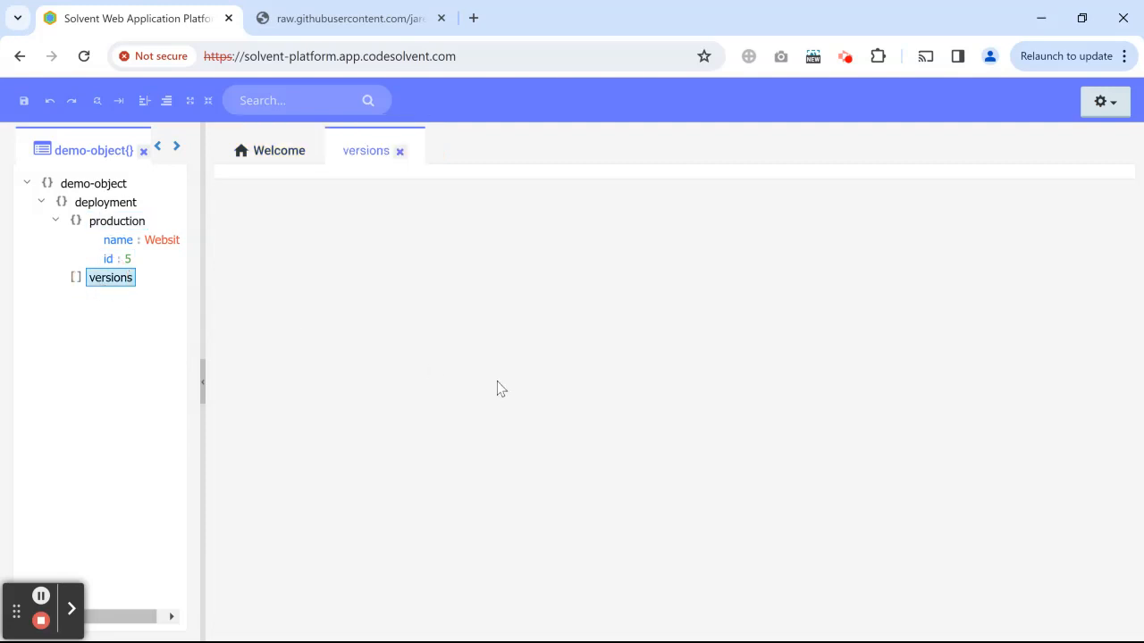
left_click(528, 350)
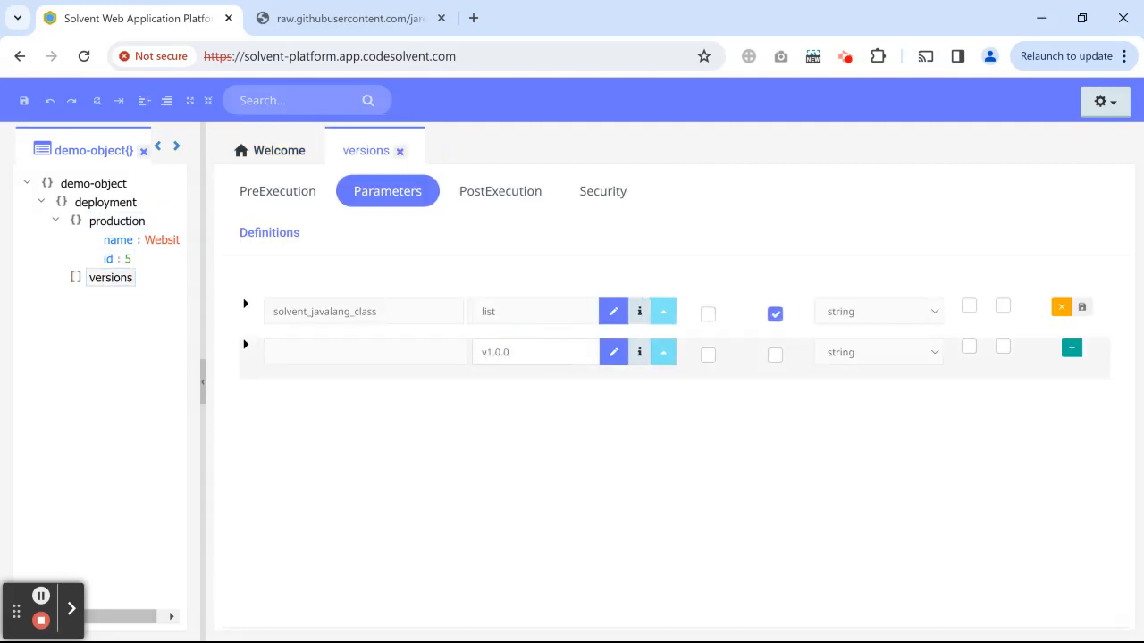
left_click(1072, 348)
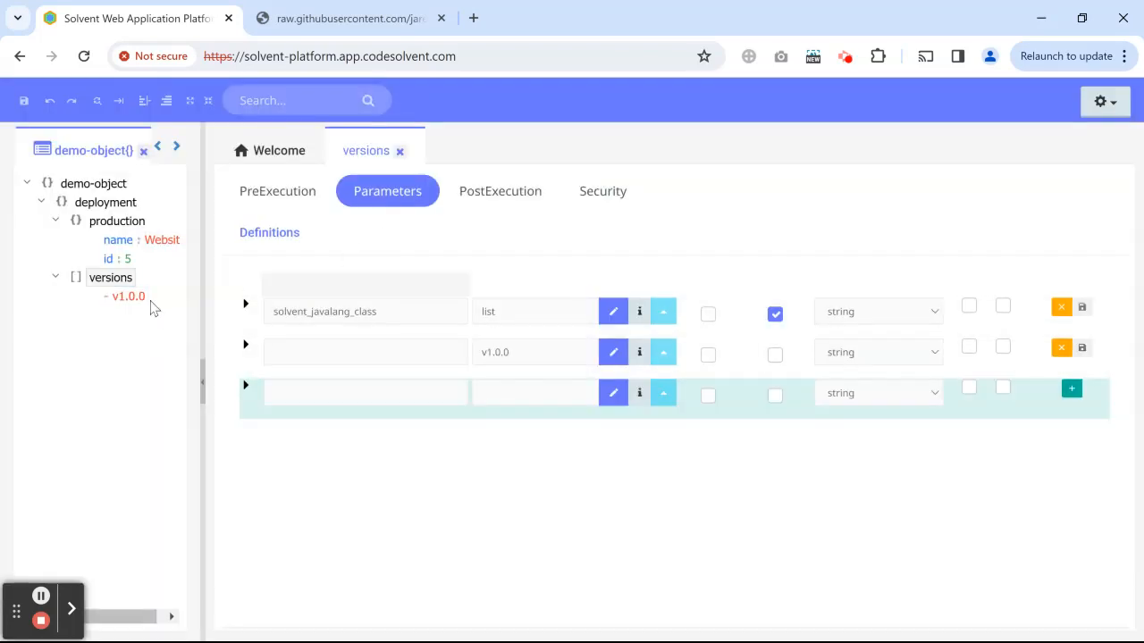
left_click(53, 278)
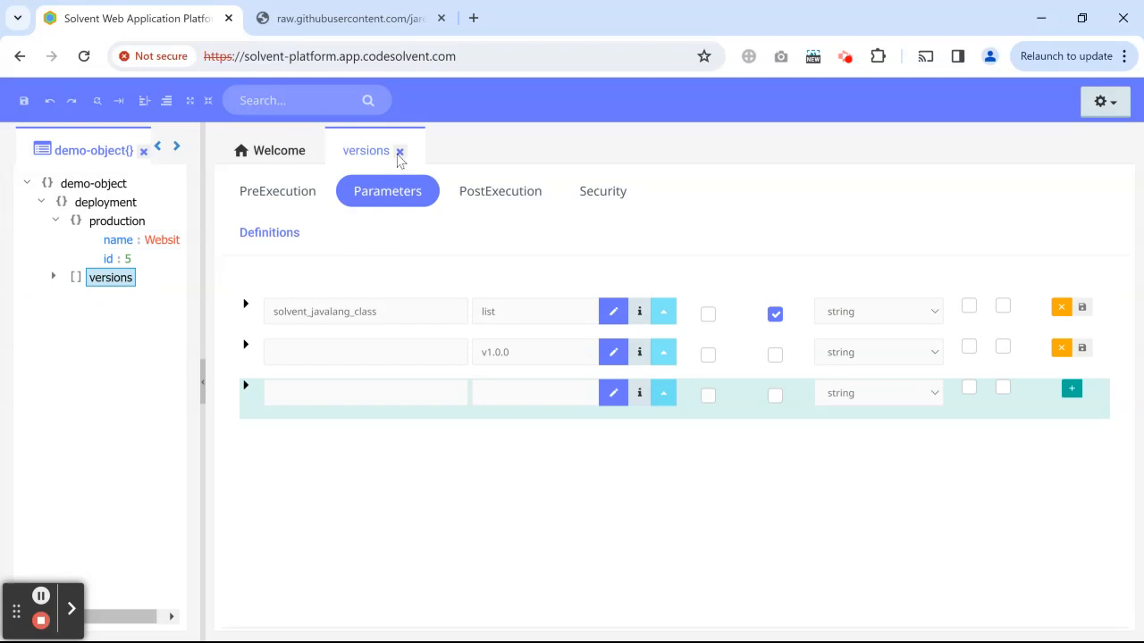
left_click(400, 153)
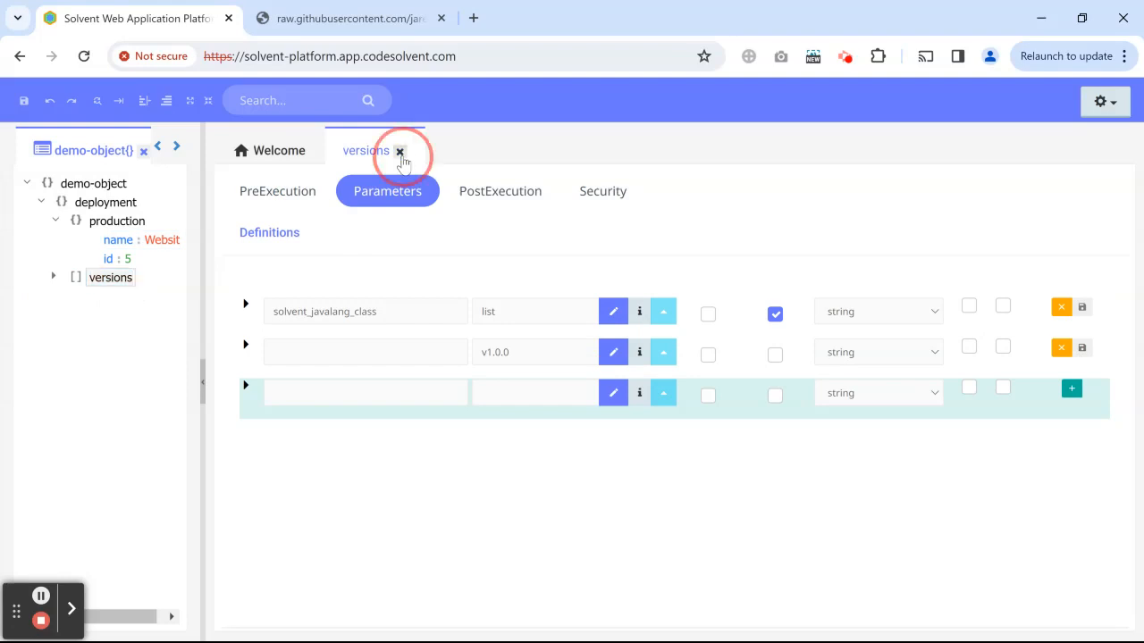
Turn off the Server side only restriction in demo-object's security definitions.
left_click(105, 185)
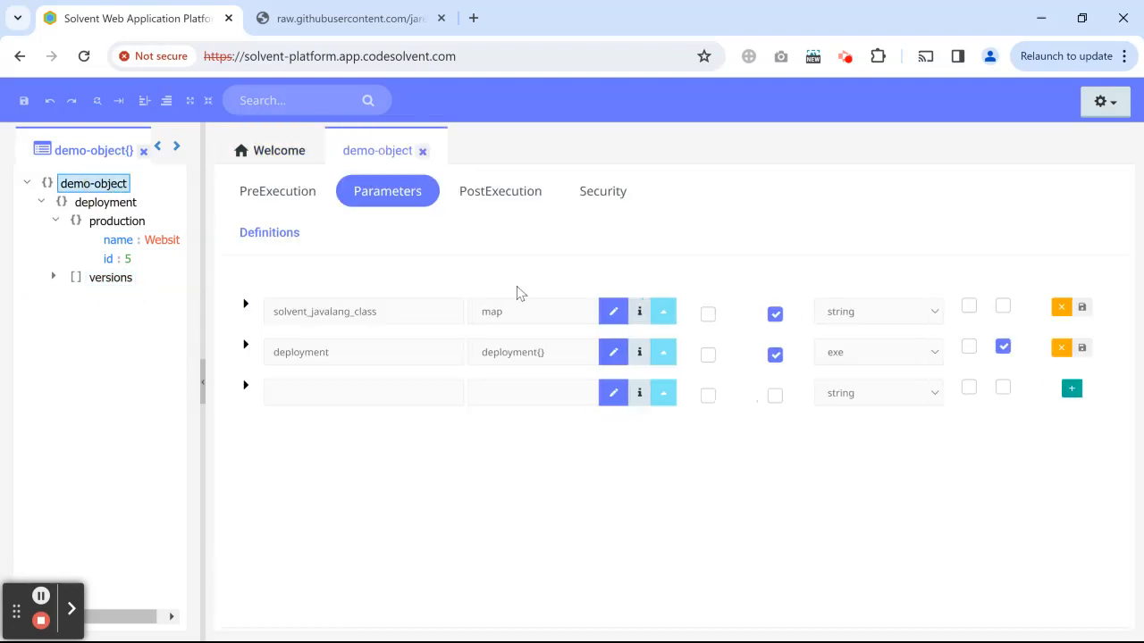
left_click(604, 195)
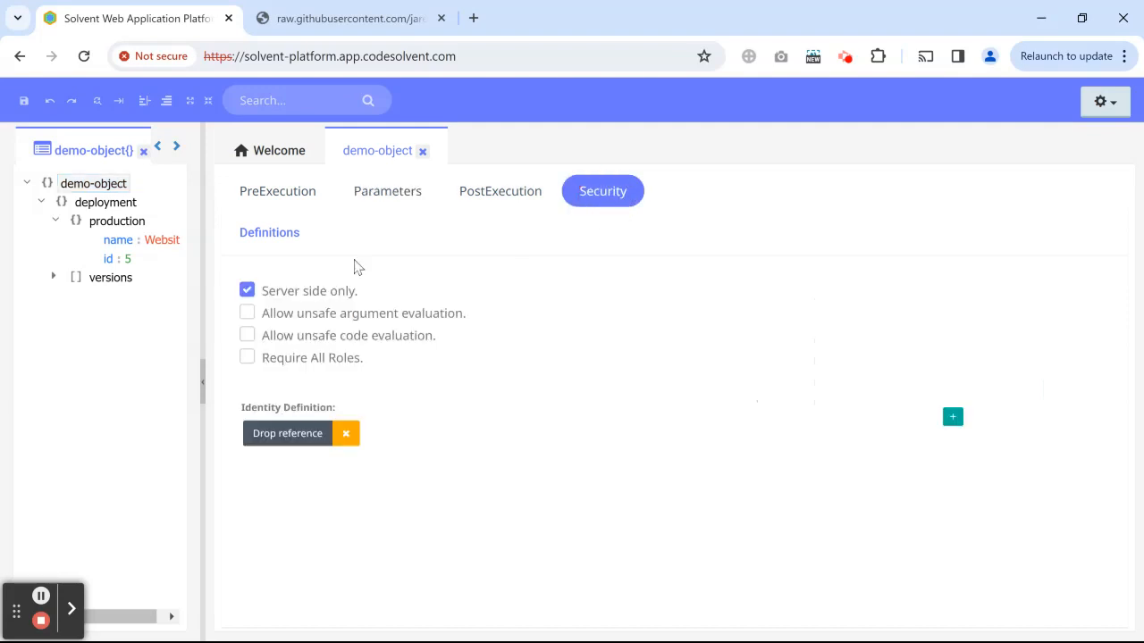
left_click(248, 291)
Open demo-object in the browser, examine its JSON output, and close that page.
right_click(115, 185)
mouse_move(295, 172)
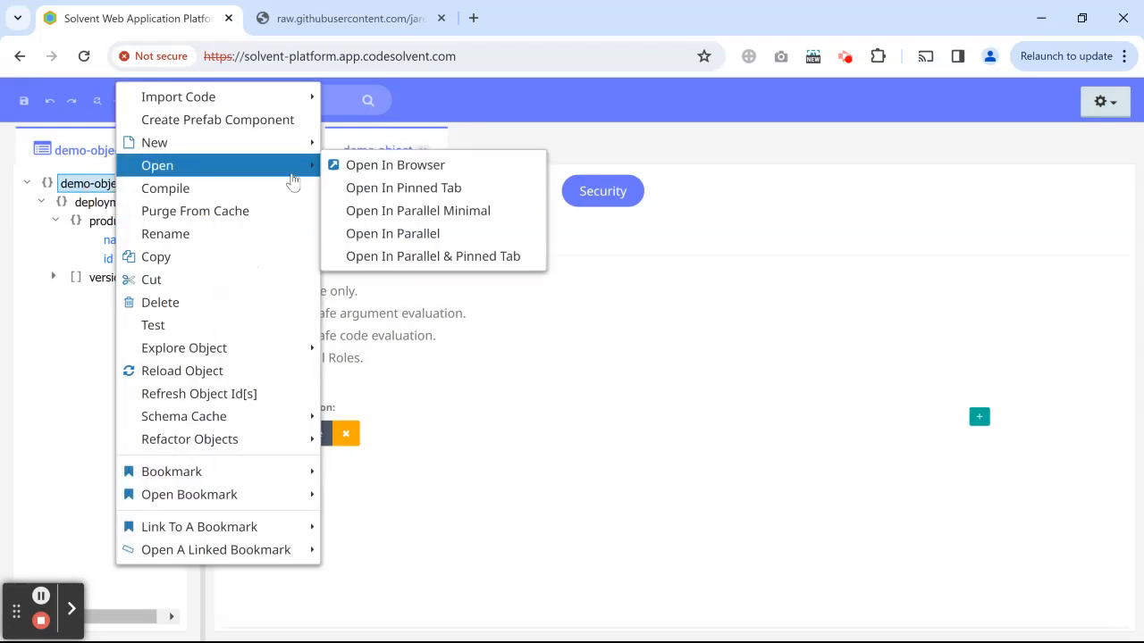
left_click(441, 166)
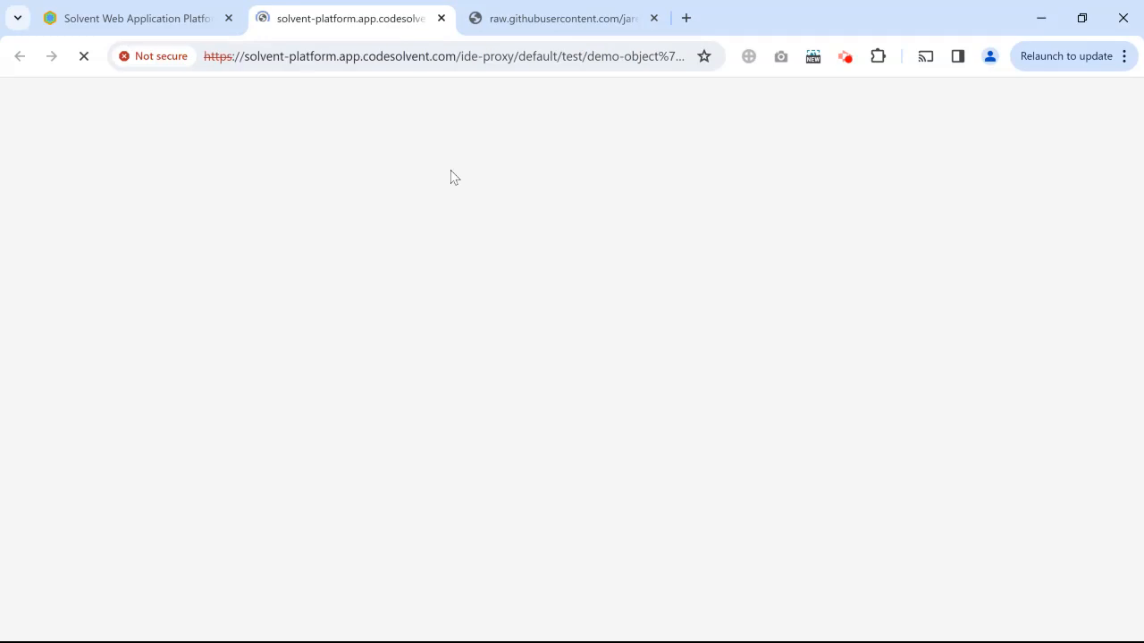
left_click_drag(4, 101, 319, 214)
left_click(319, 215)
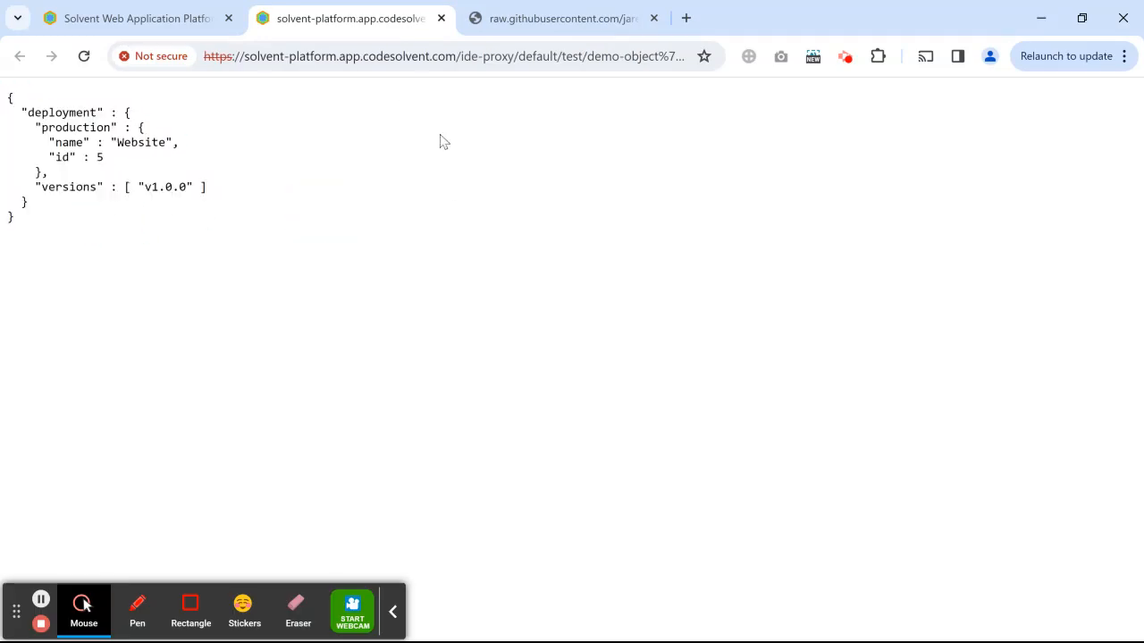
left_click(441, 18)
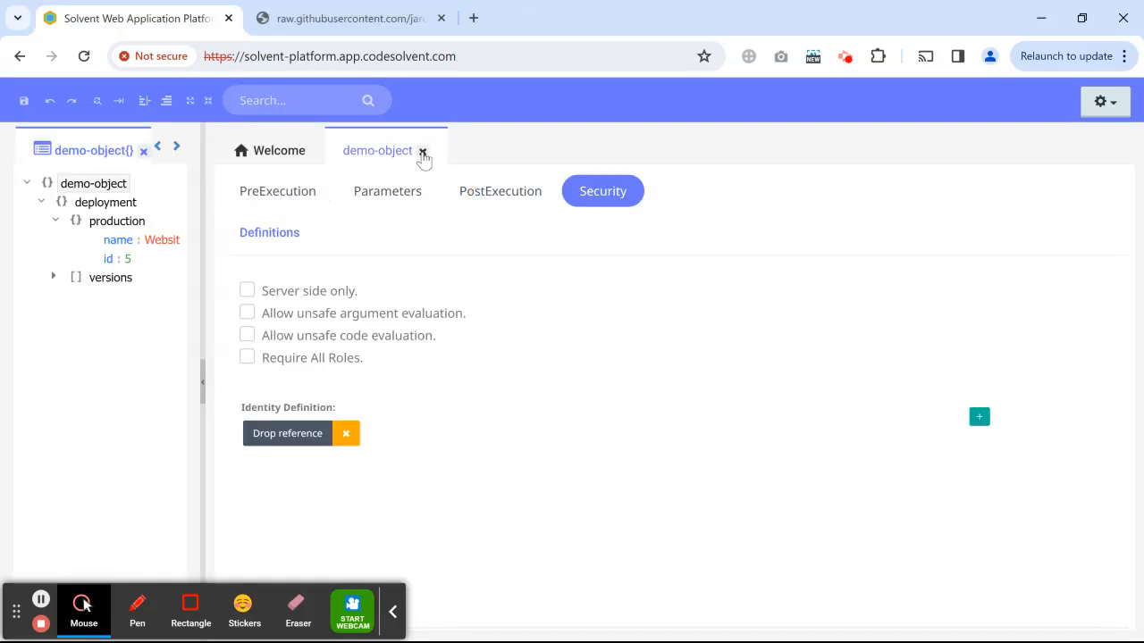
In production's parameter definitions, fill in a new parameter named dateString with the value "preprod-"+new Date().
left_click(423, 151)
left_click(116, 221)
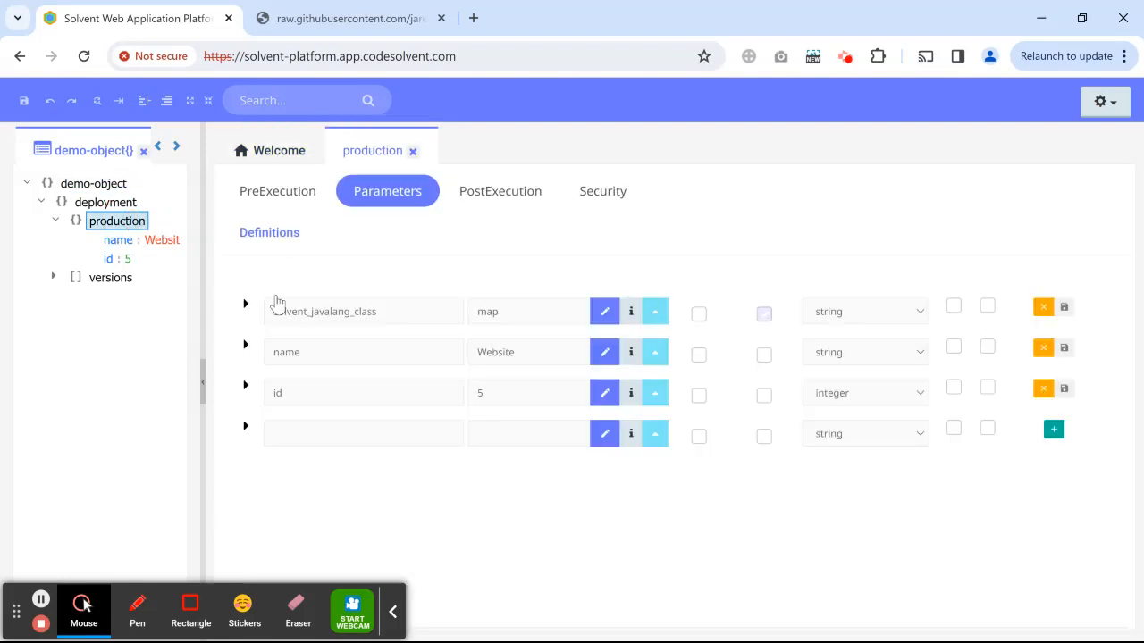
left_click(367, 434)
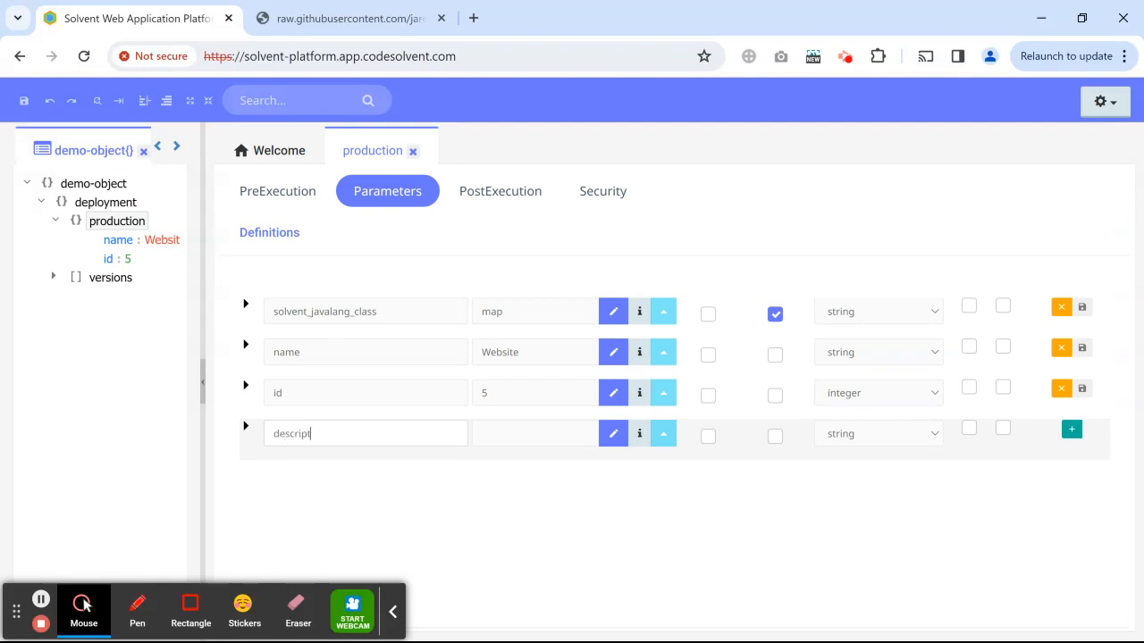
key("Tab")
double_click(382, 433)
type("d")
key("Tab")
type("\"preprod")
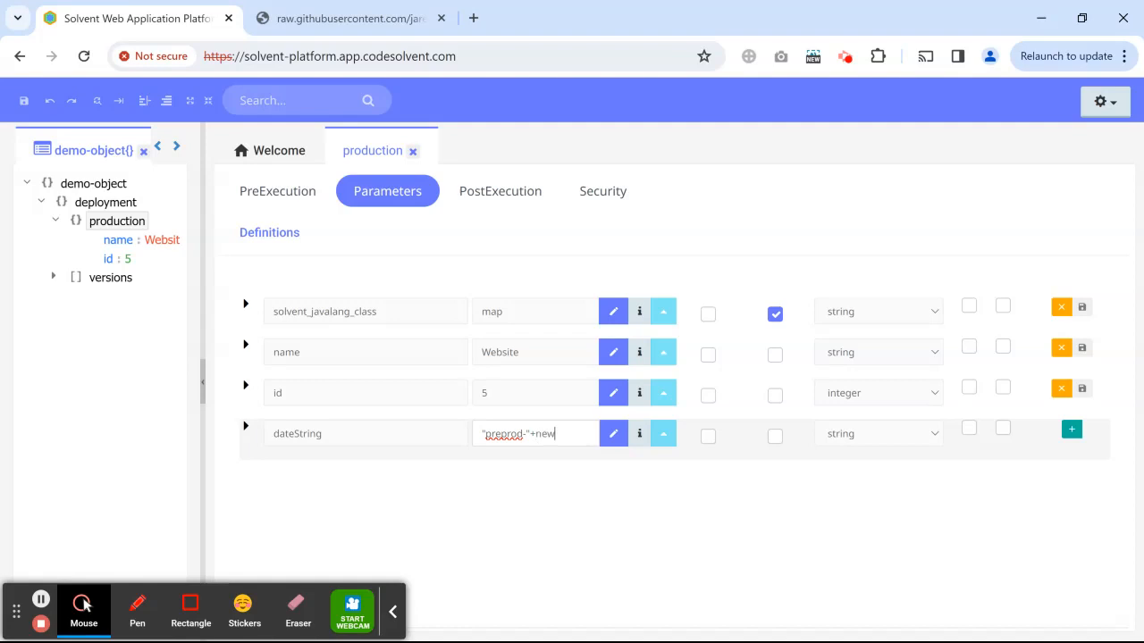
type("-\"+new Date(")
Set the dateString parameter's type to Groovy, enable its second and fourth checkboxes, and add it to production.
left_click(857, 440)
left_click(842, 390)
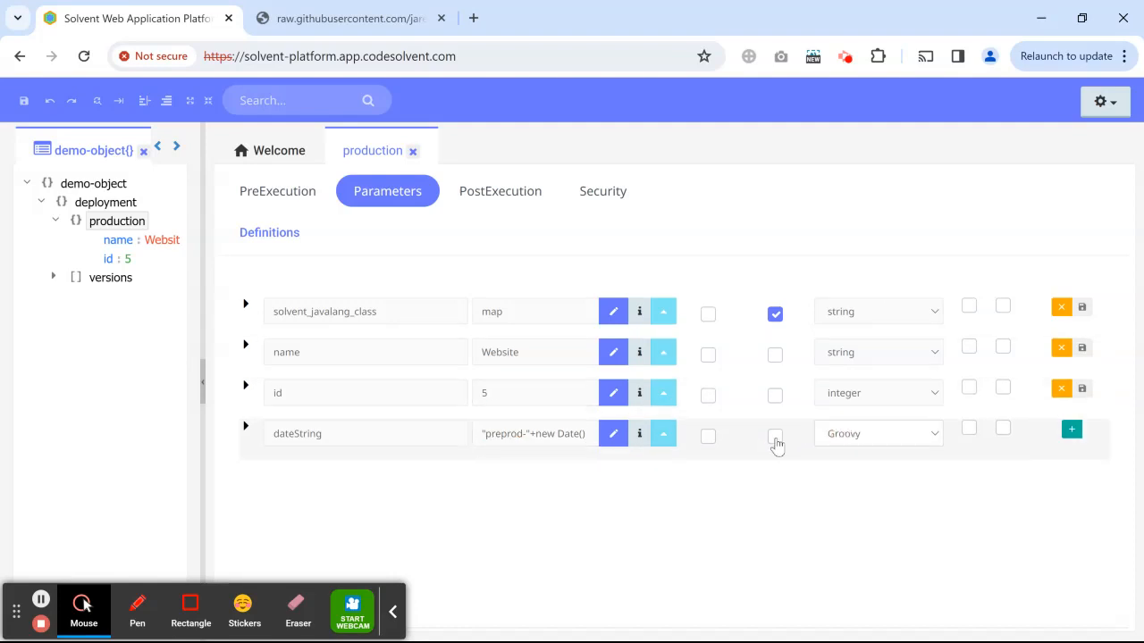
left_click(1003, 430)
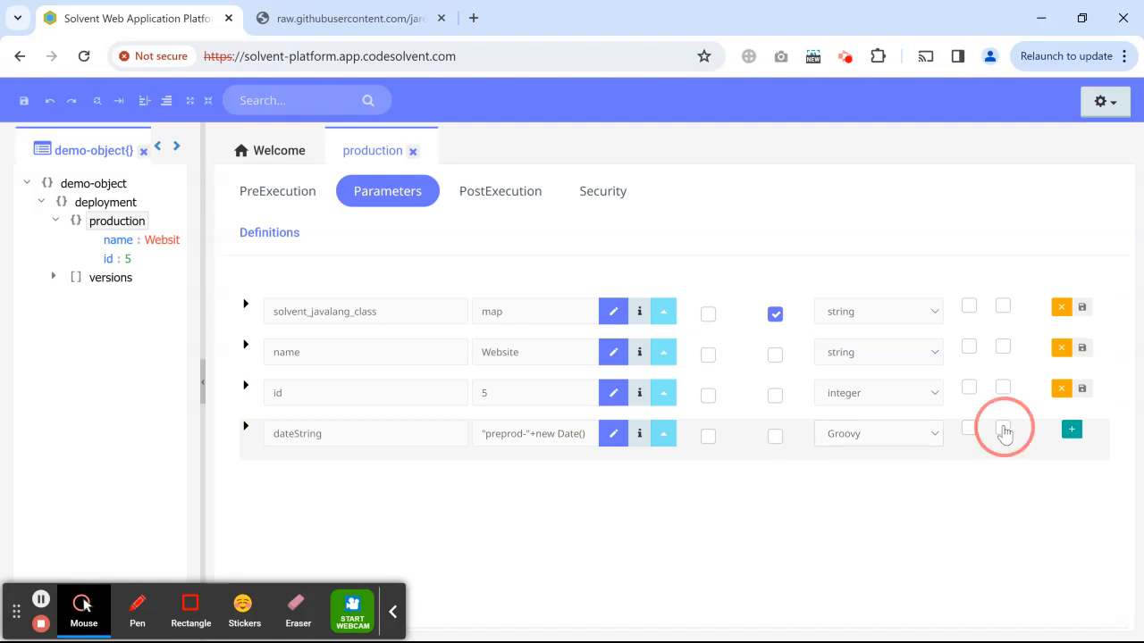
left_click(775, 436)
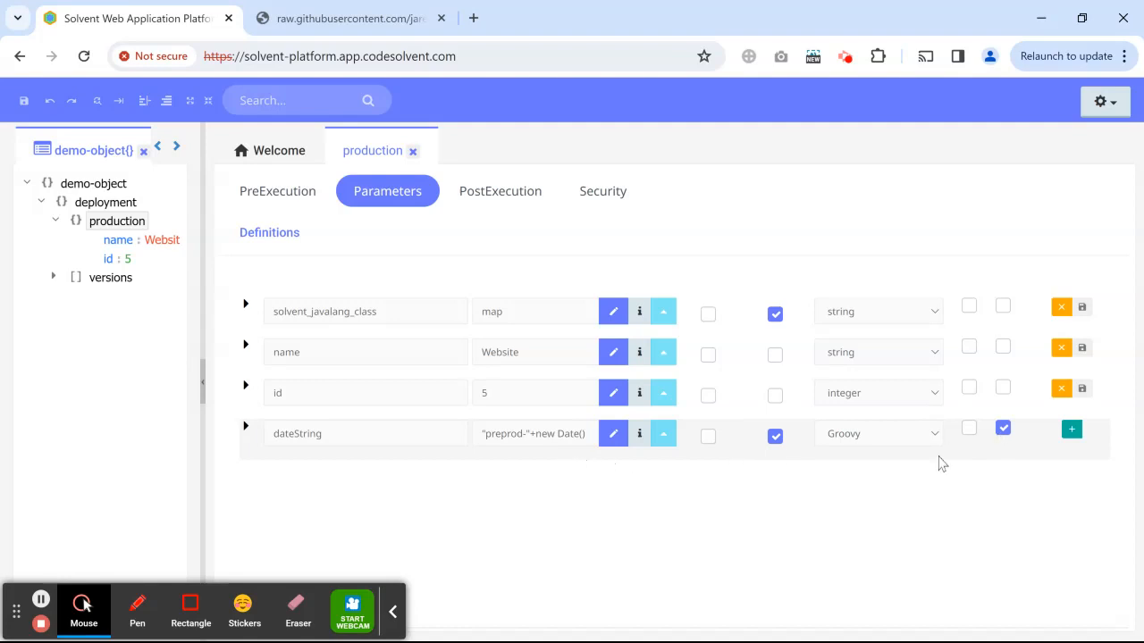
left_click(1073, 430)
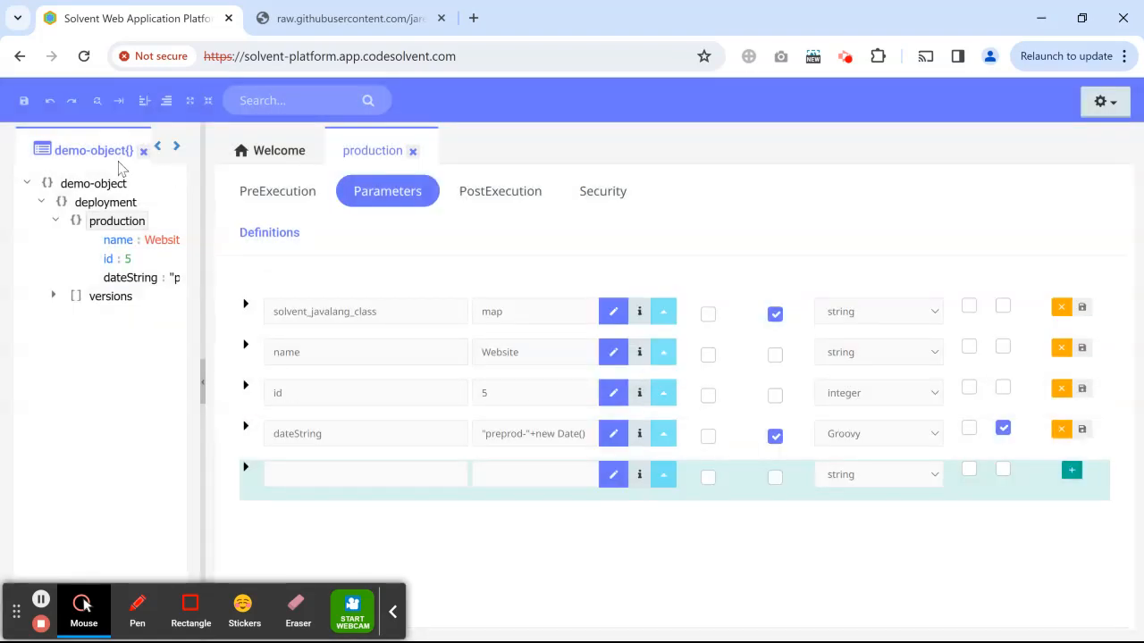
Open demo-object in the browser again, examine the dateString entry in its JSON output, and close the page.
left_click(107, 183)
right_click(107, 184)
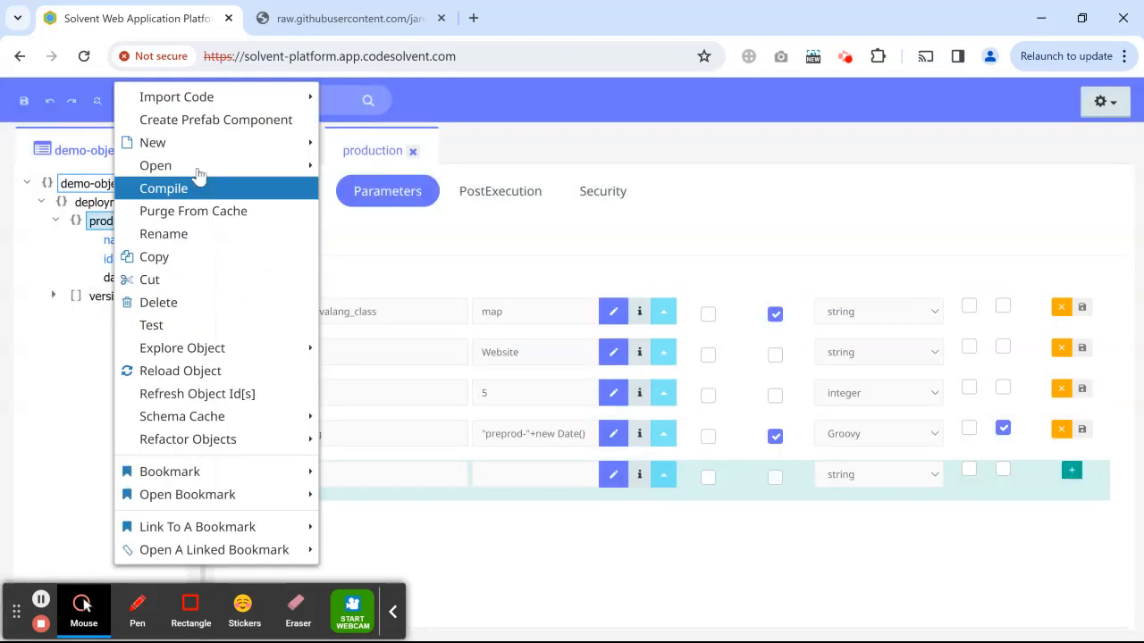
mouse_move(253, 170)
left_click(390, 177)
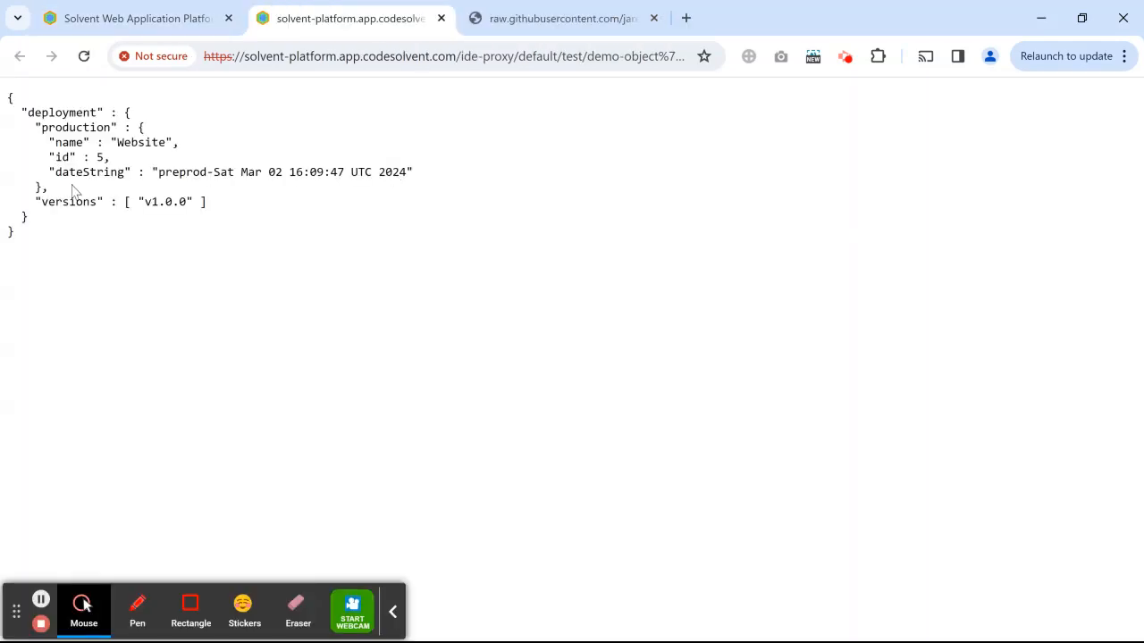
left_click_drag(49, 172, 456, 179)
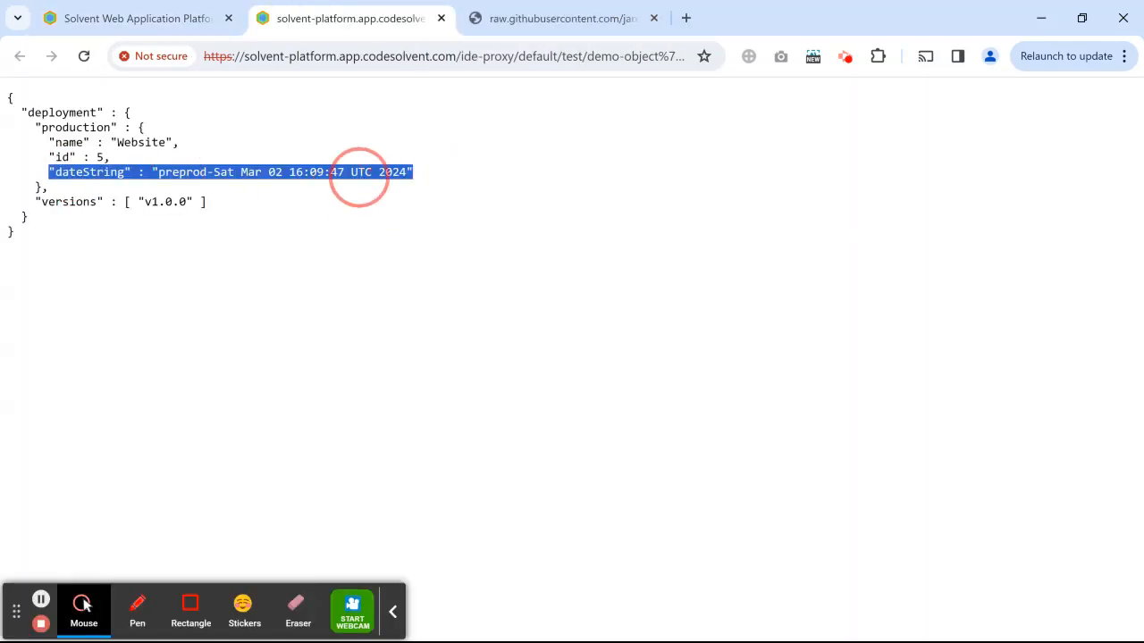
left_click(357, 177)
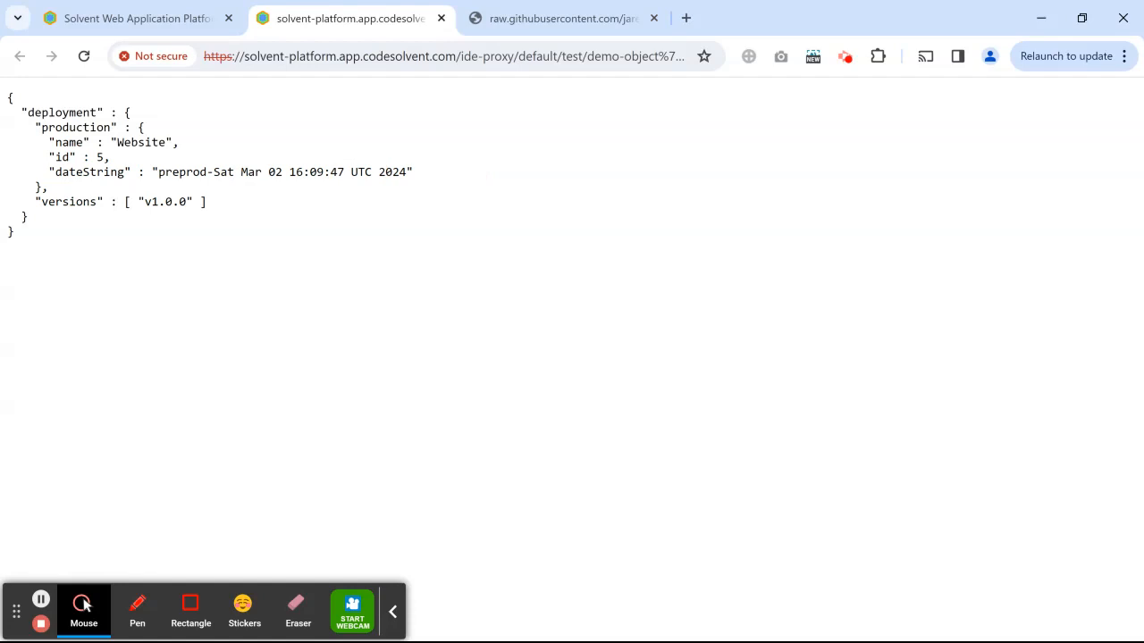
left_click(441, 19)
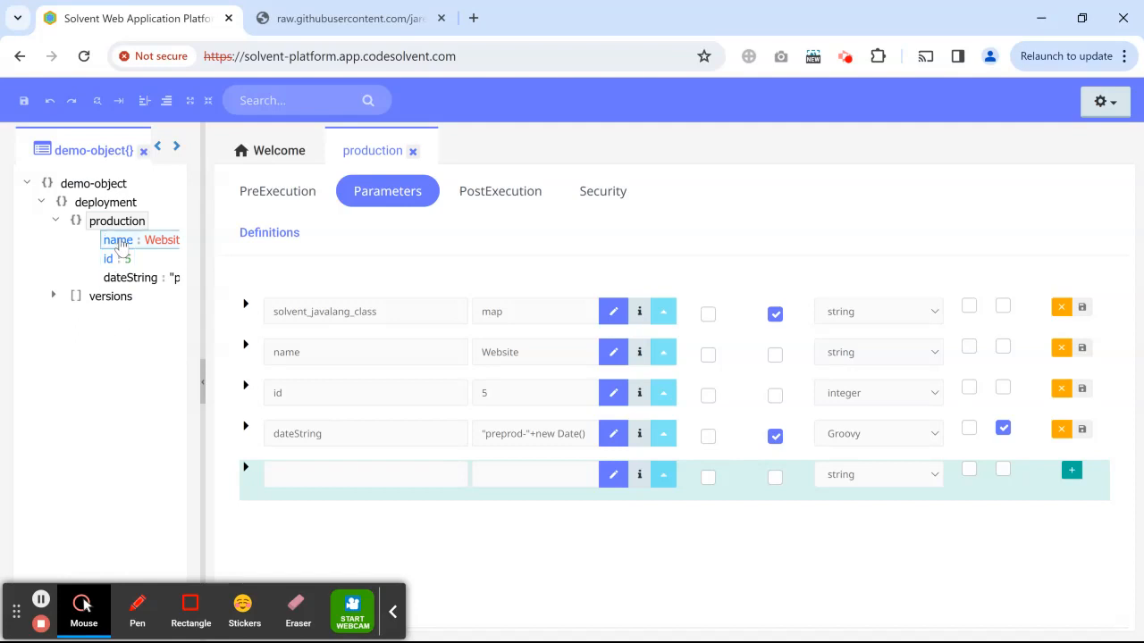
Reopen demo-object in the browser to check whether the generated dateString timestamp updates, and close the page.
right_click(108, 182)
mouse_move(280, 171)
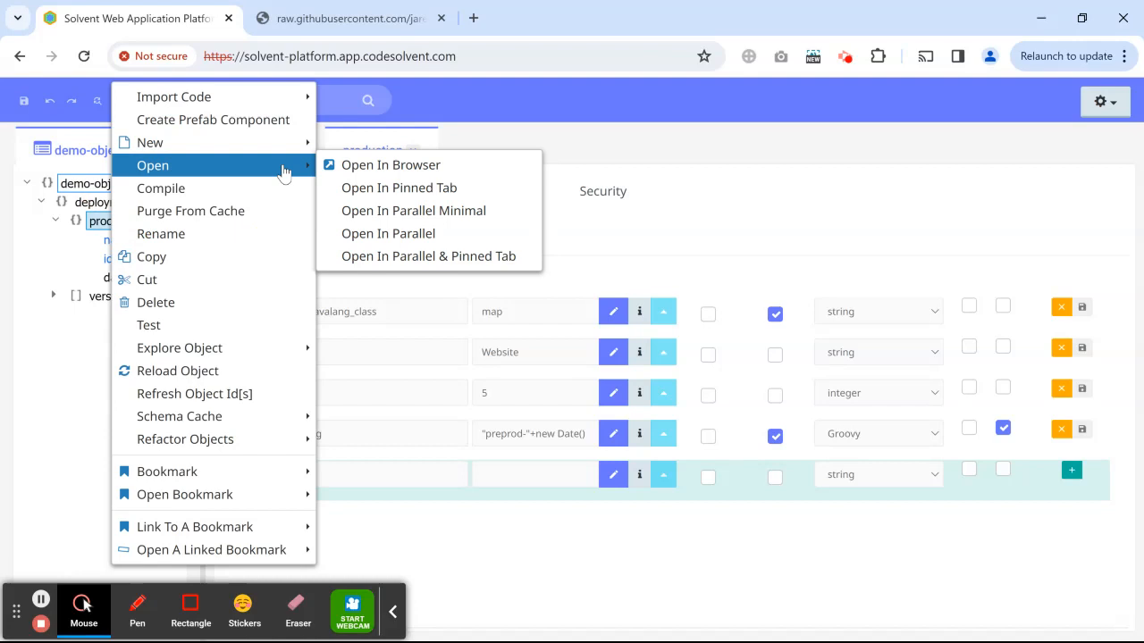
left_click(381, 172)
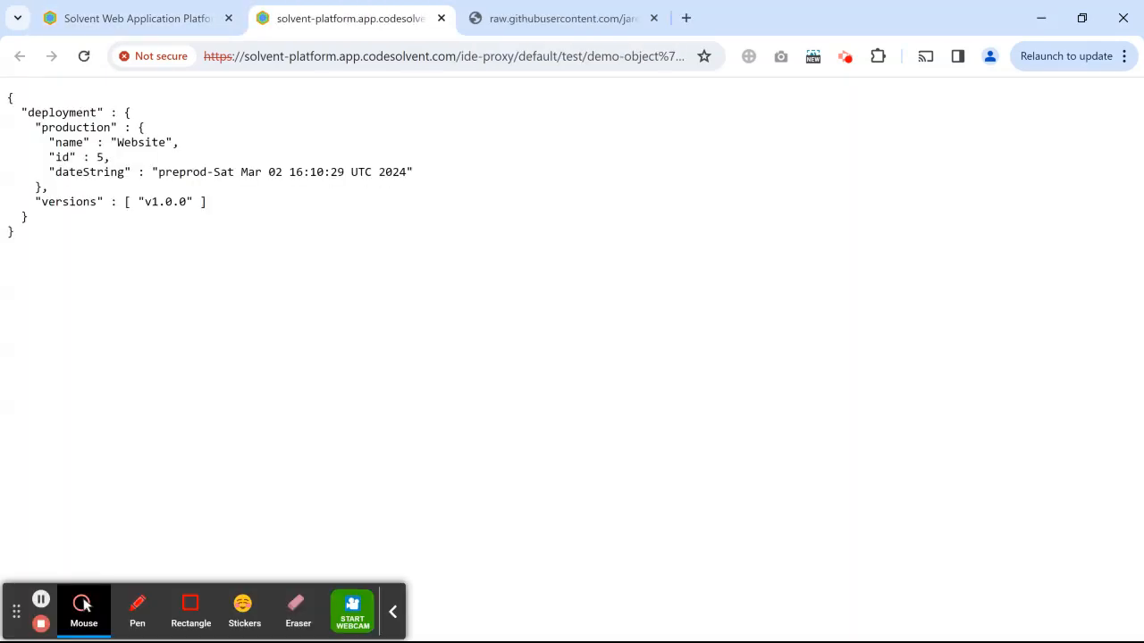
left_click(441, 18)
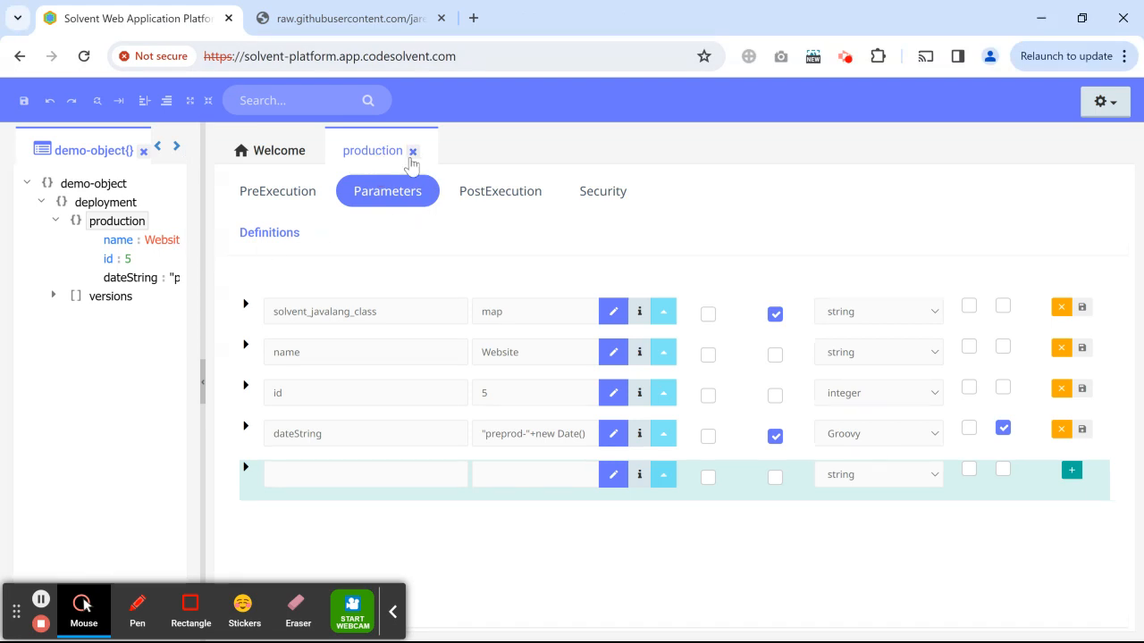
Turn off Server side only in production's security settings, open production in the browser to check its JSON output, and close the page.
left_click(596, 199)
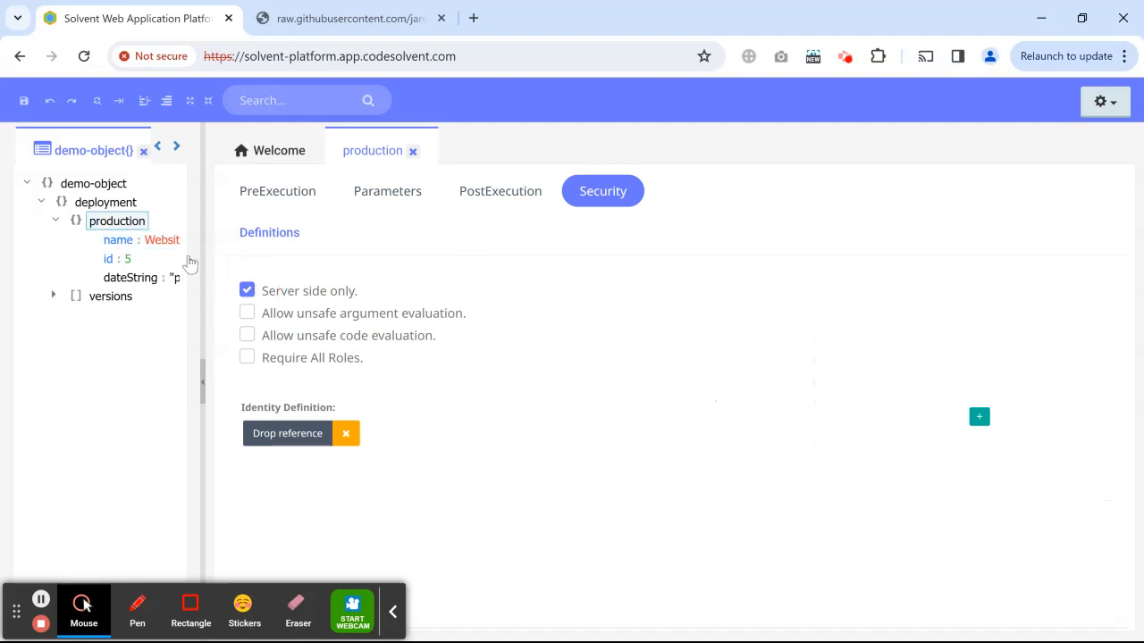
left_click(246, 290)
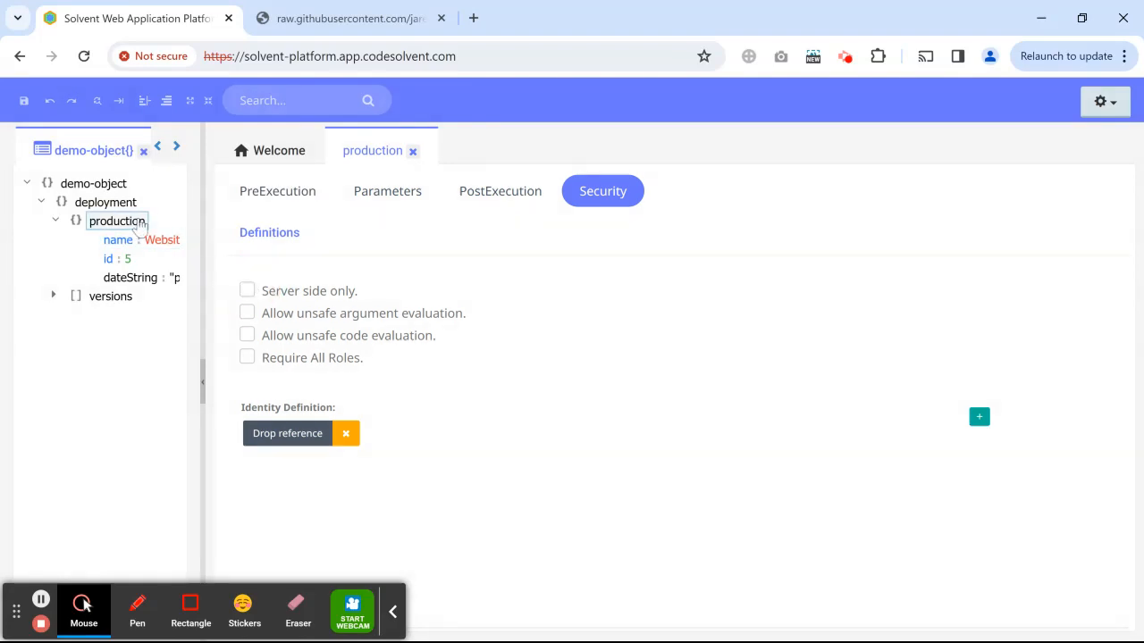
right_click(136, 223)
mouse_move(312, 171)
left_click(452, 168)
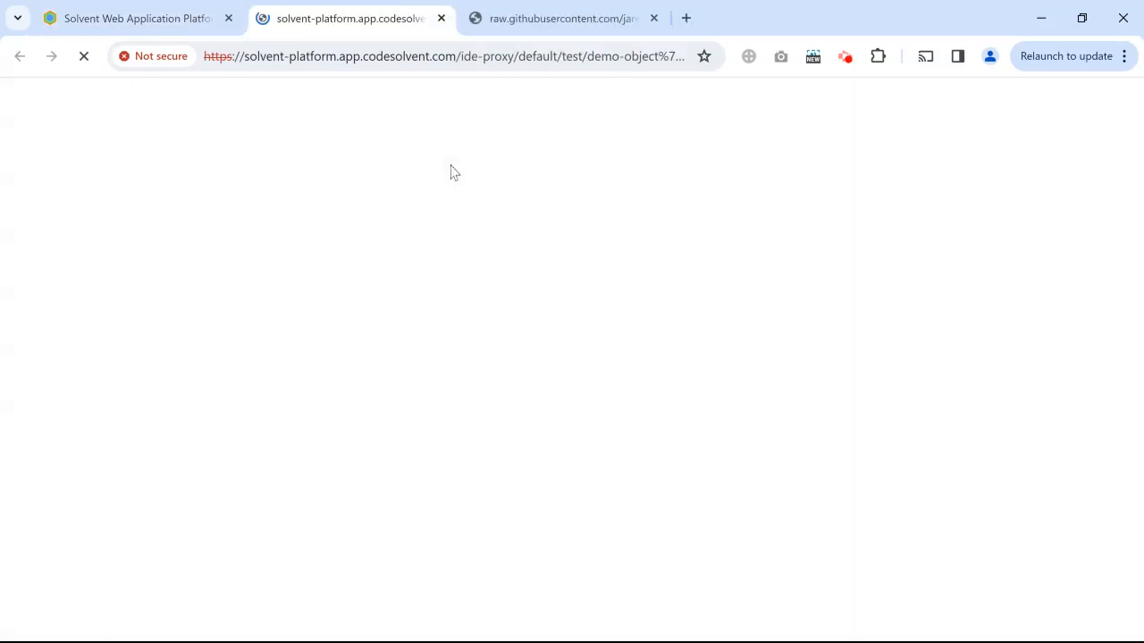
left_click_drag(13, 100, 95, 199)
left_click(285, 169)
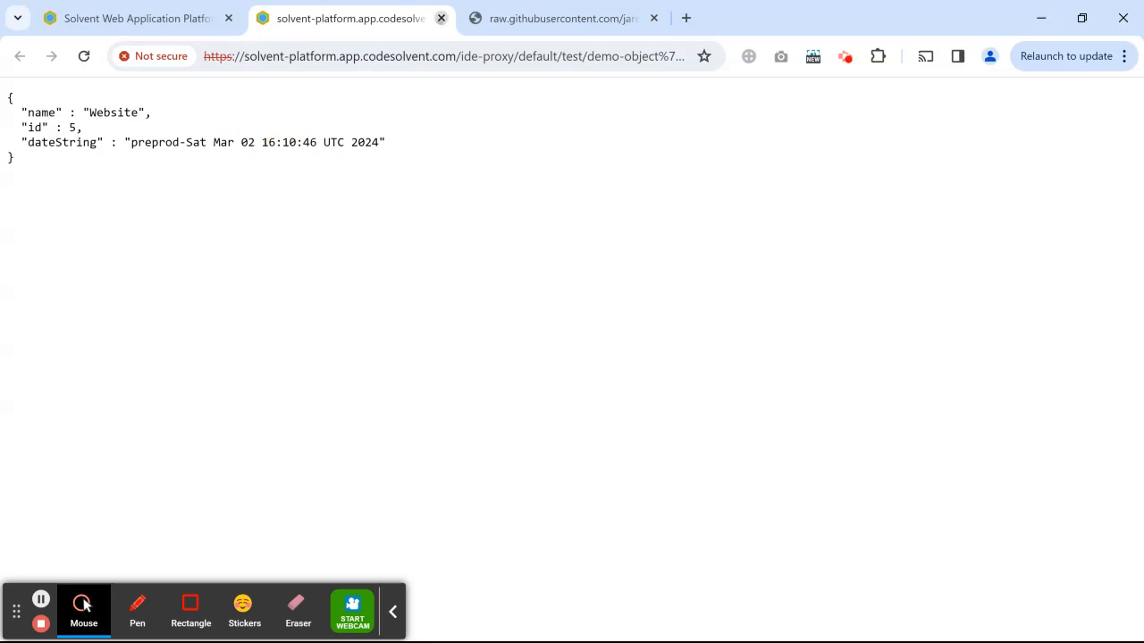
left_click(441, 19)
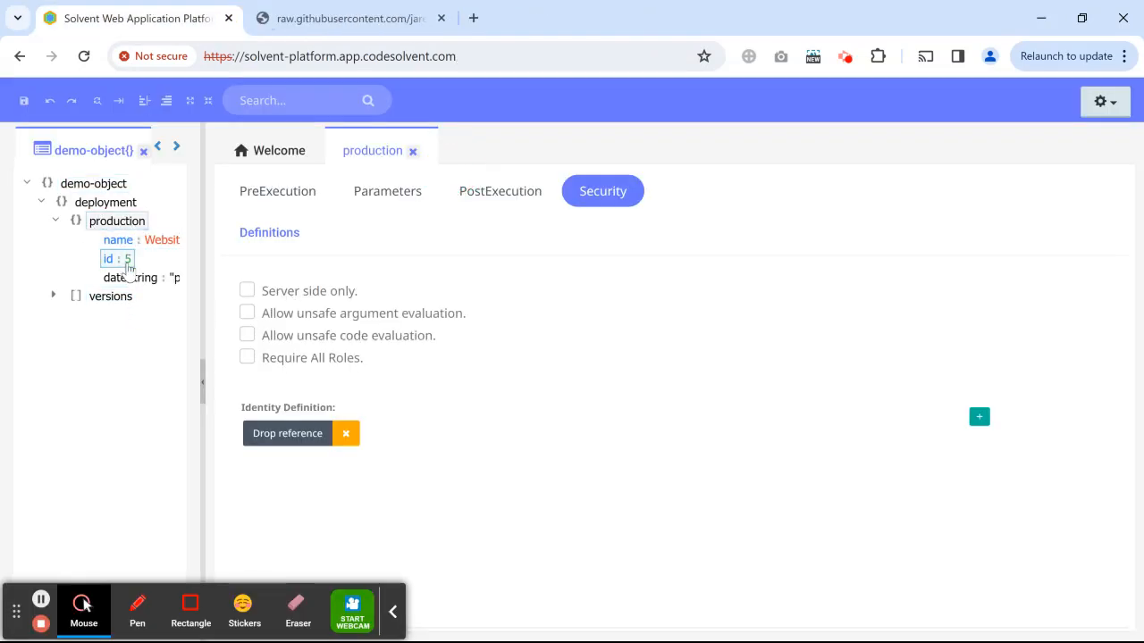
Close production's editor and collapse the production branch in the slightly widened object tree.
left_click_drag(201, 128, 226, 128)
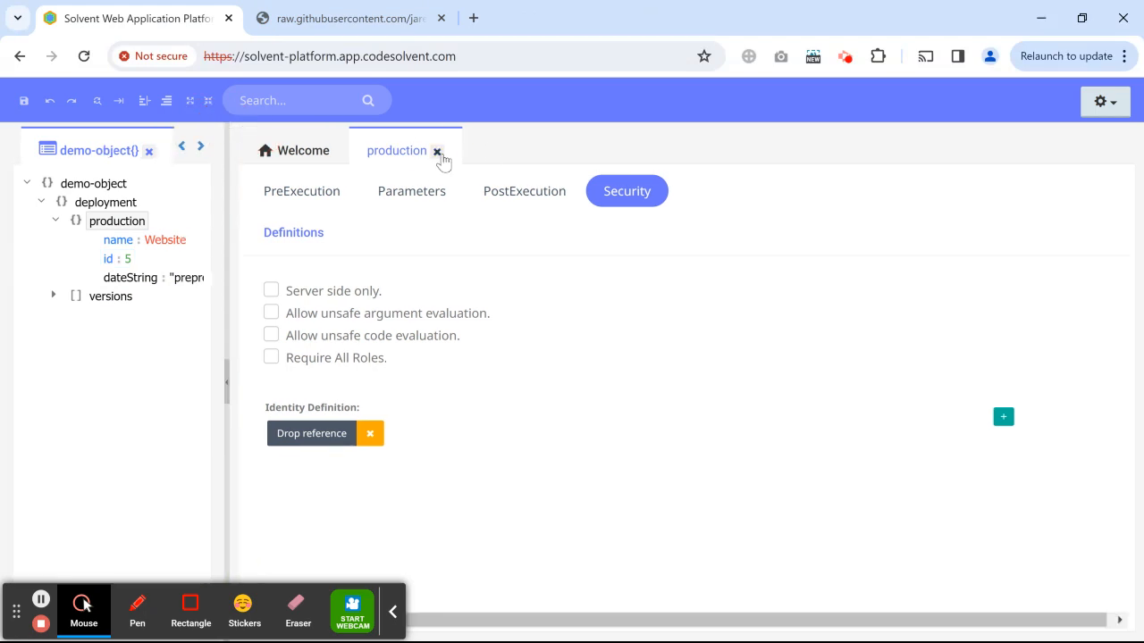
left_click(437, 152)
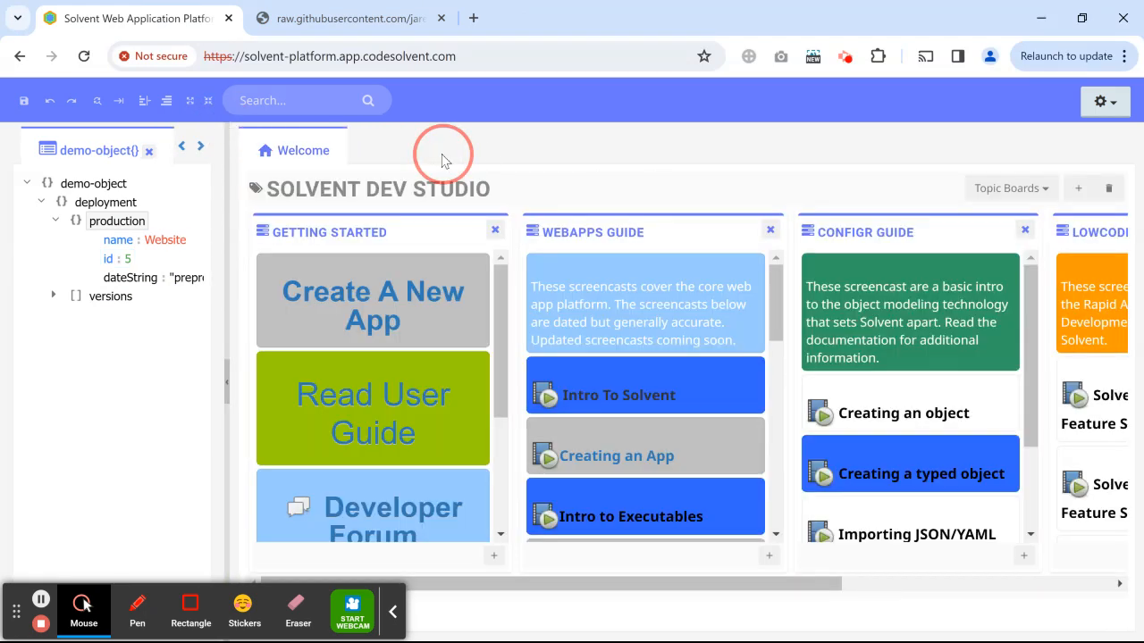
left_click(55, 223)
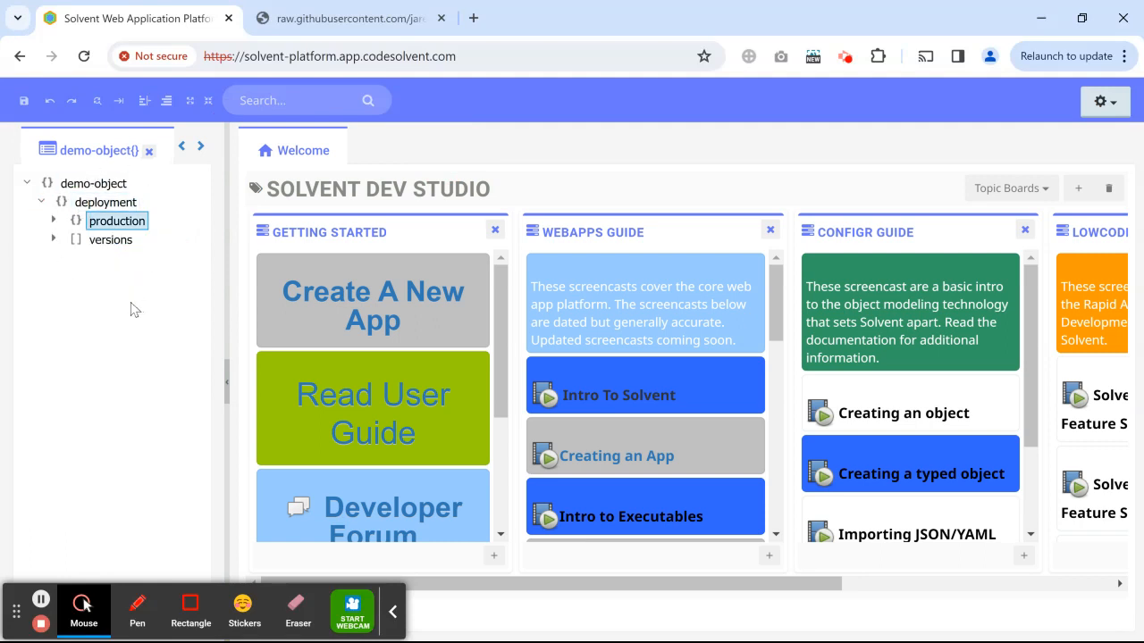
Explore the deployment object fully in its own object tree and confirm the full load.
right_click(111, 205)
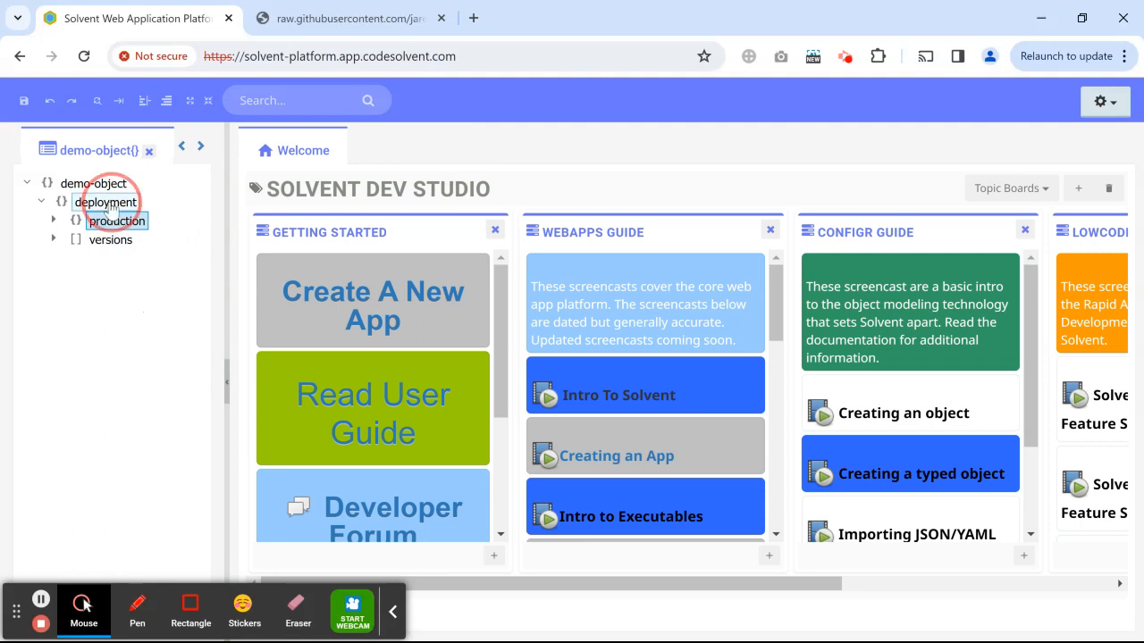
mouse_move(286, 175)
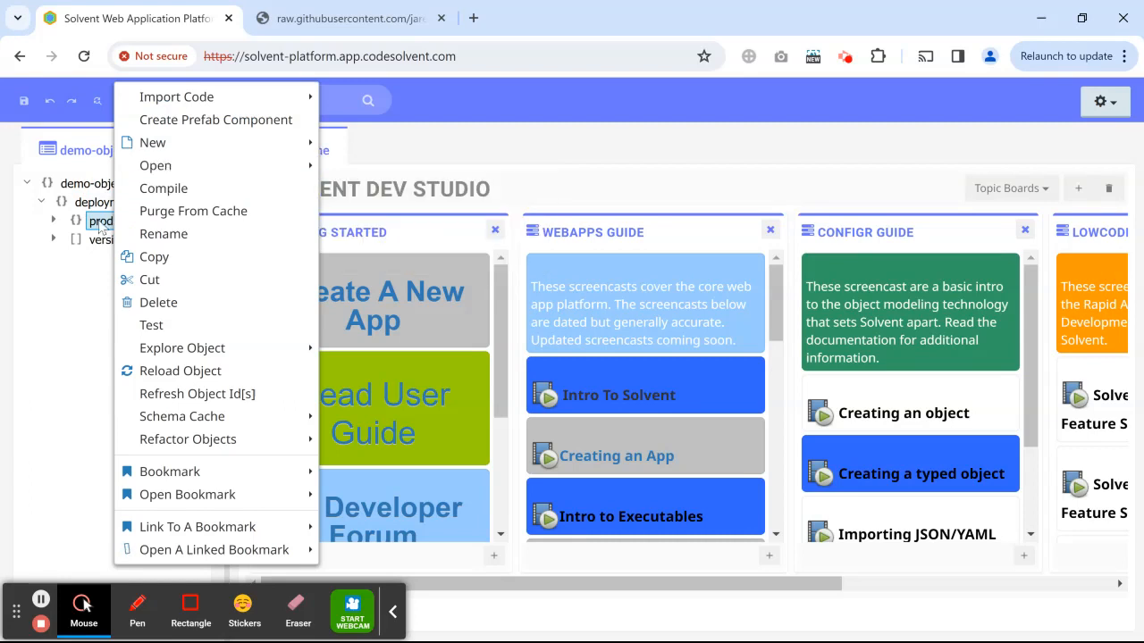
mouse_move(268, 350)
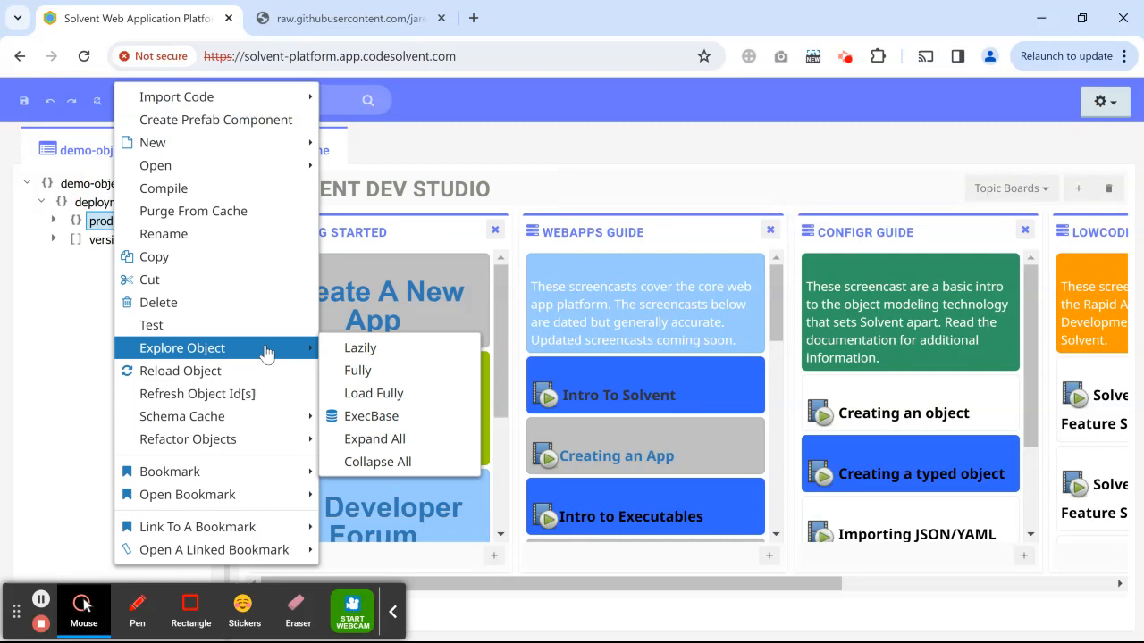
left_click(388, 374)
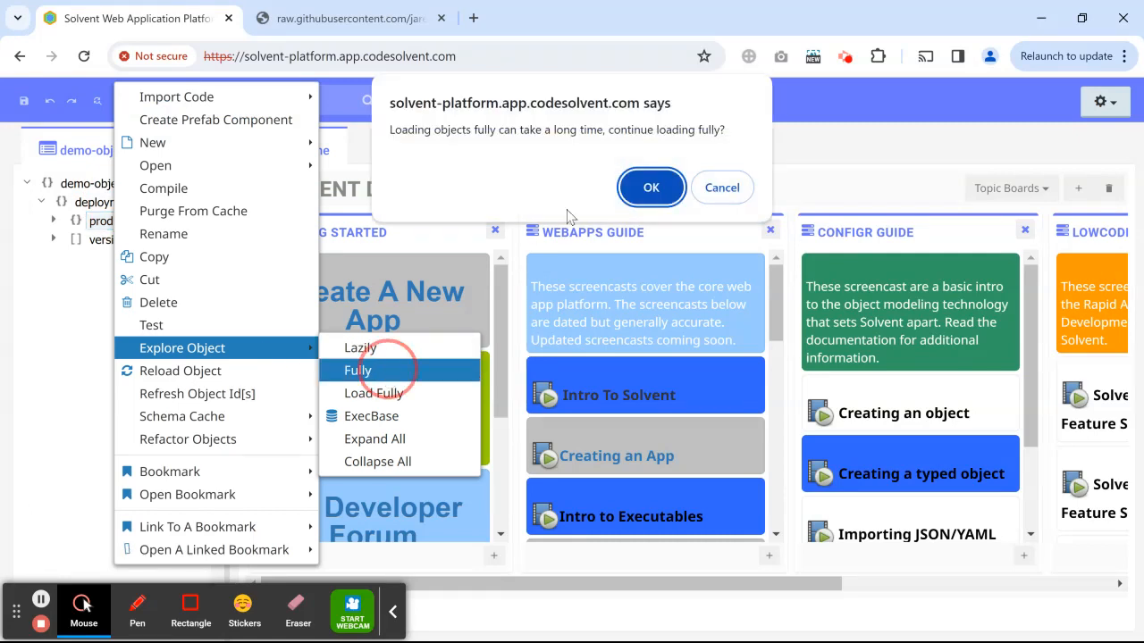
left_click(645, 189)
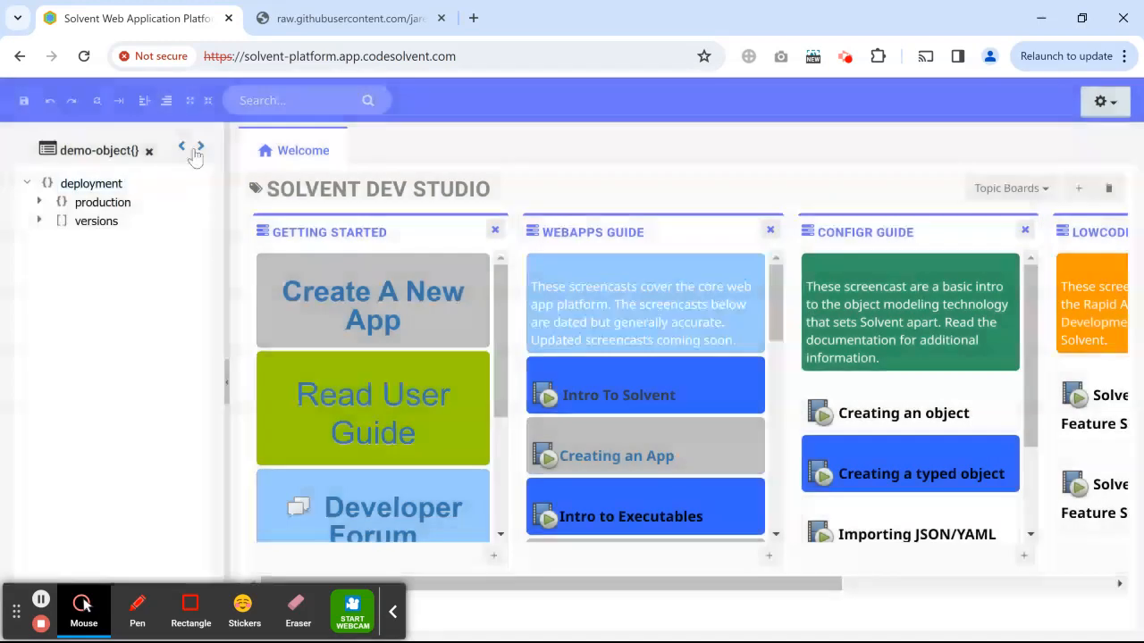
left_click(195, 152)
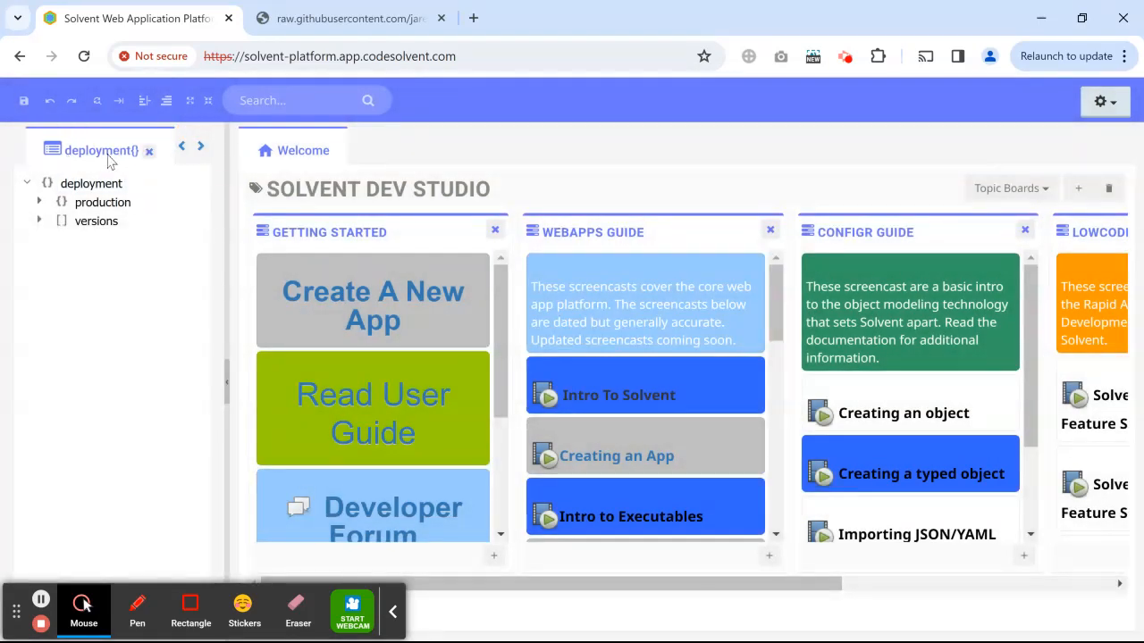
left_click(183, 150)
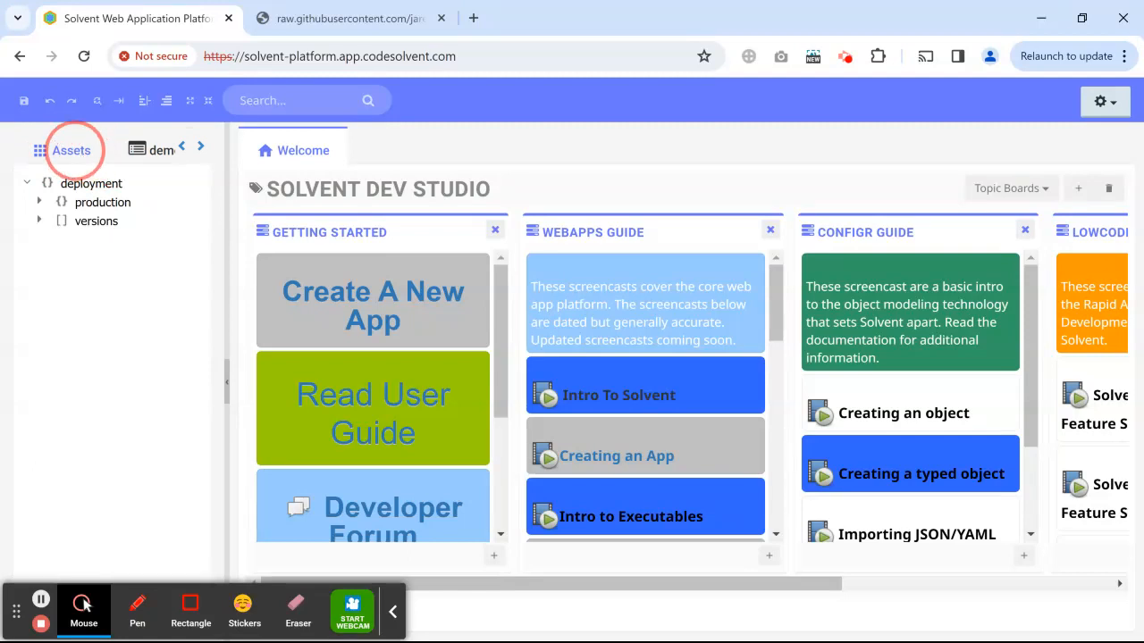
Copy the URL of the raw tsconfig.json page on raw.githubusercontent.com and return to the Solvent platform.
left_click(334, 18)
left_click(536, 56)
key("ctrl+c")
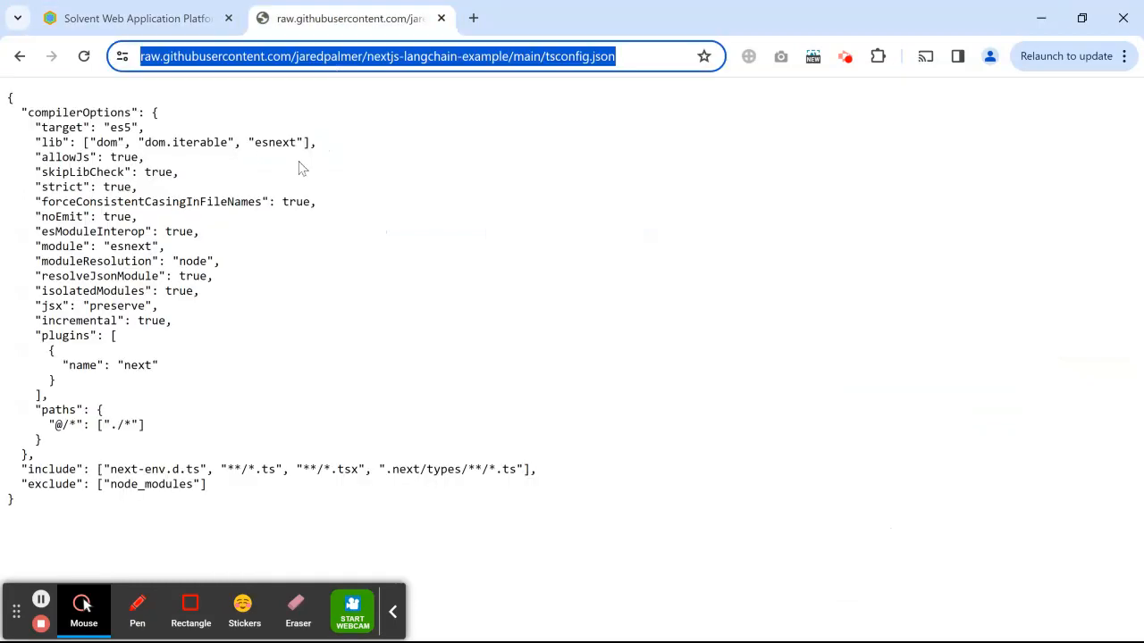
left_click(182, 23)
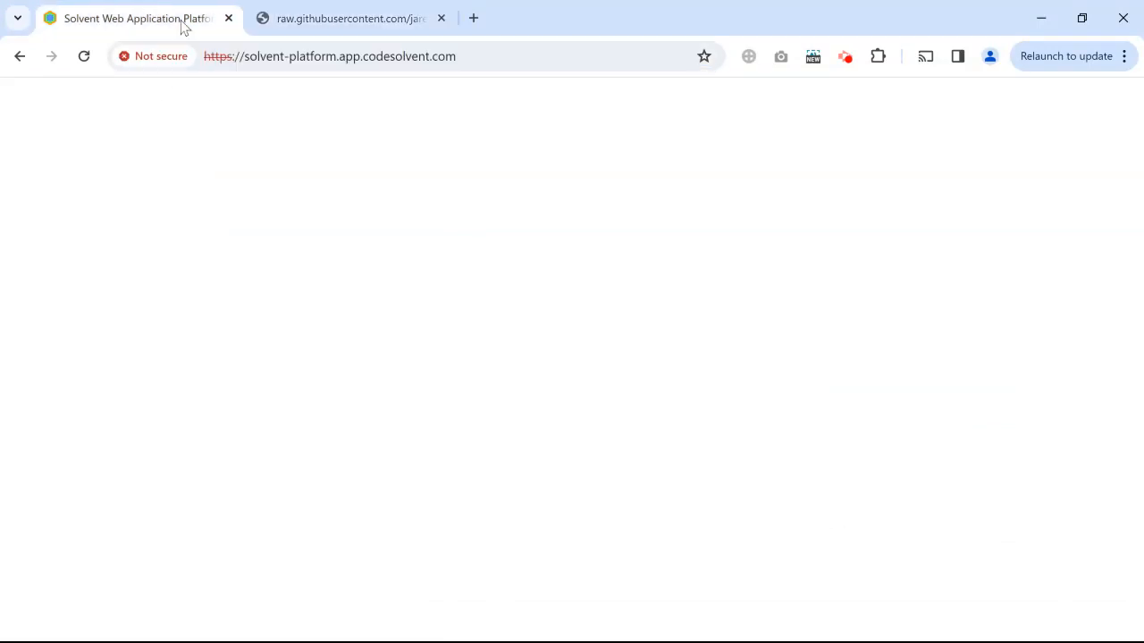
Download tsconfig.json from the copied URL into the test folder among the assets.
left_click(79, 153)
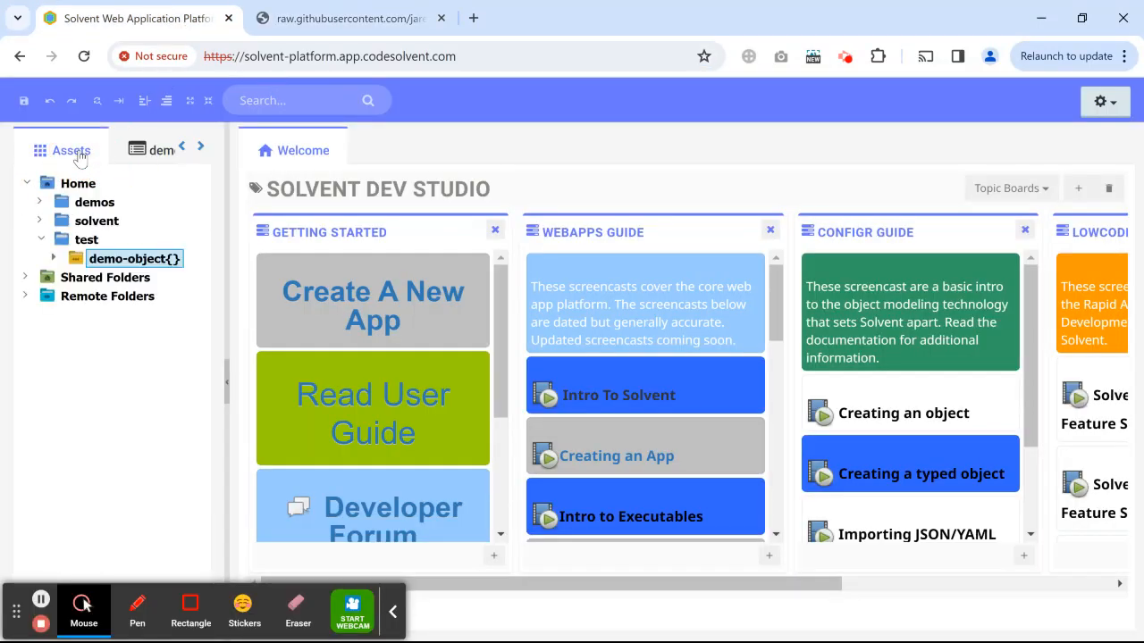
right_click(82, 243)
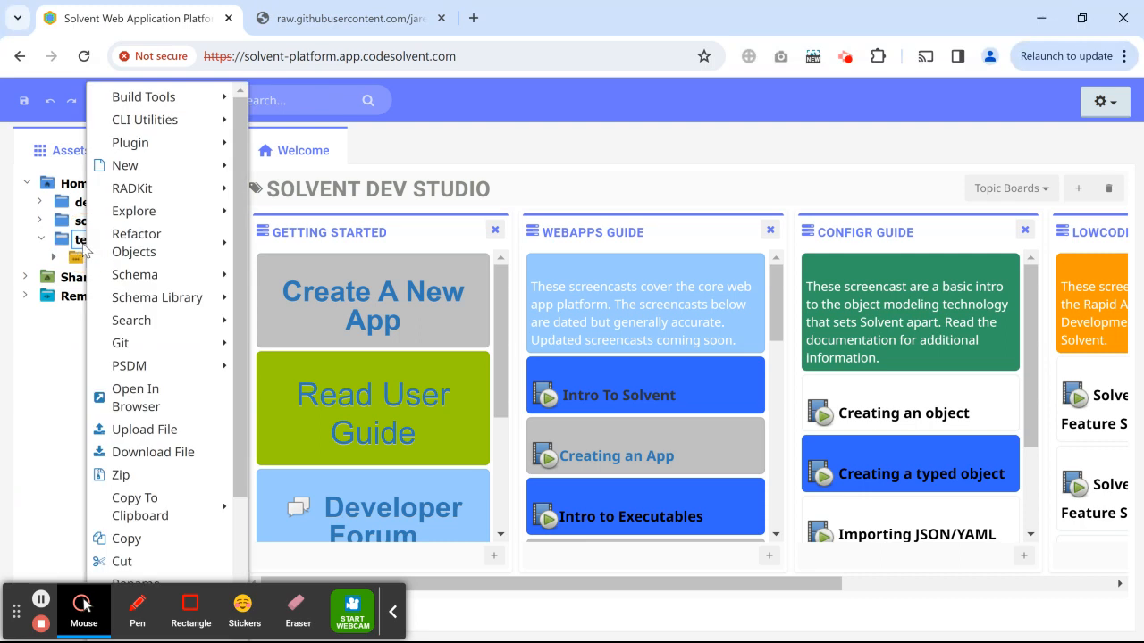
scroll(97, 250, "down", 2)
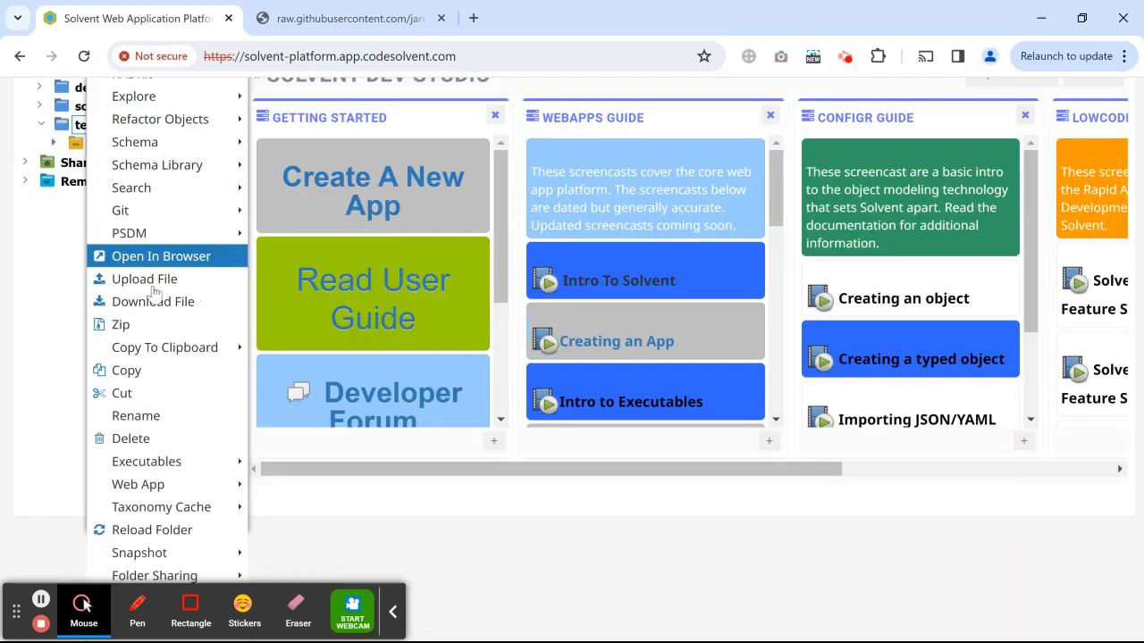
left_click(153, 302)
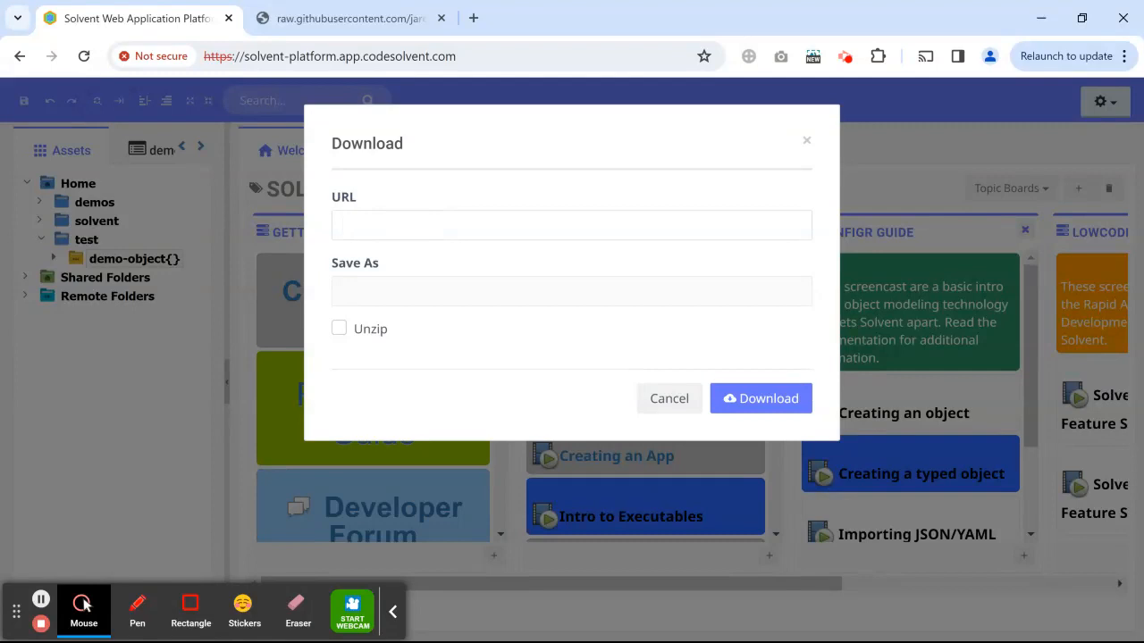
key("ctrl+v")
left_click(746, 397)
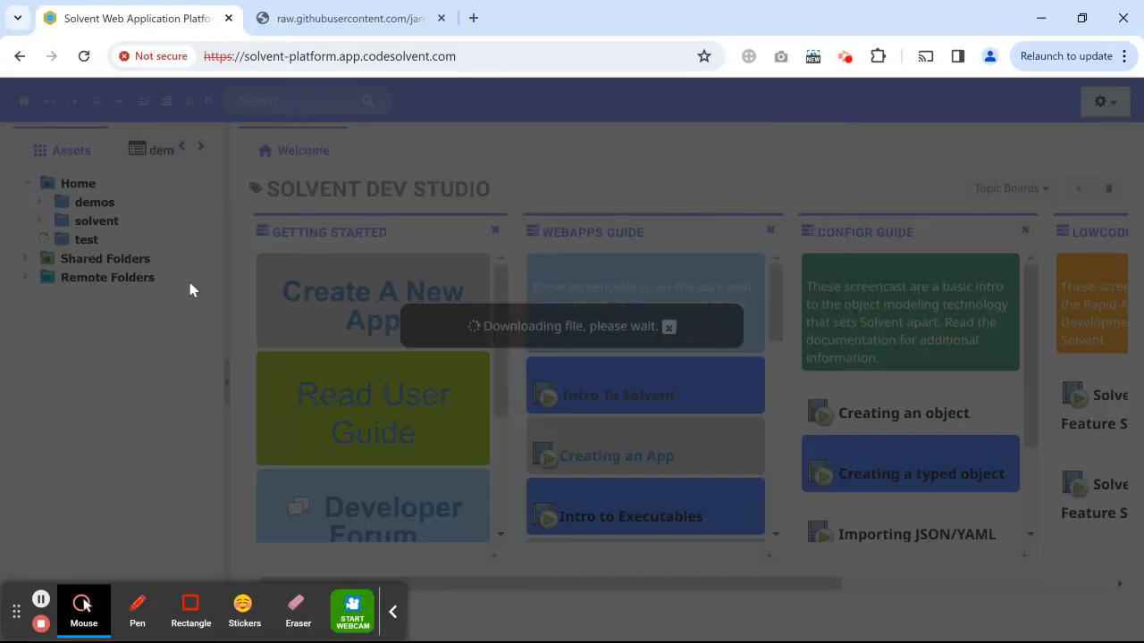
Expand the test folder and convert the downloaded tsconfig.json into an object with Objectify.
left_click(40, 241)
left_click(114, 279)
right_click(115, 281)
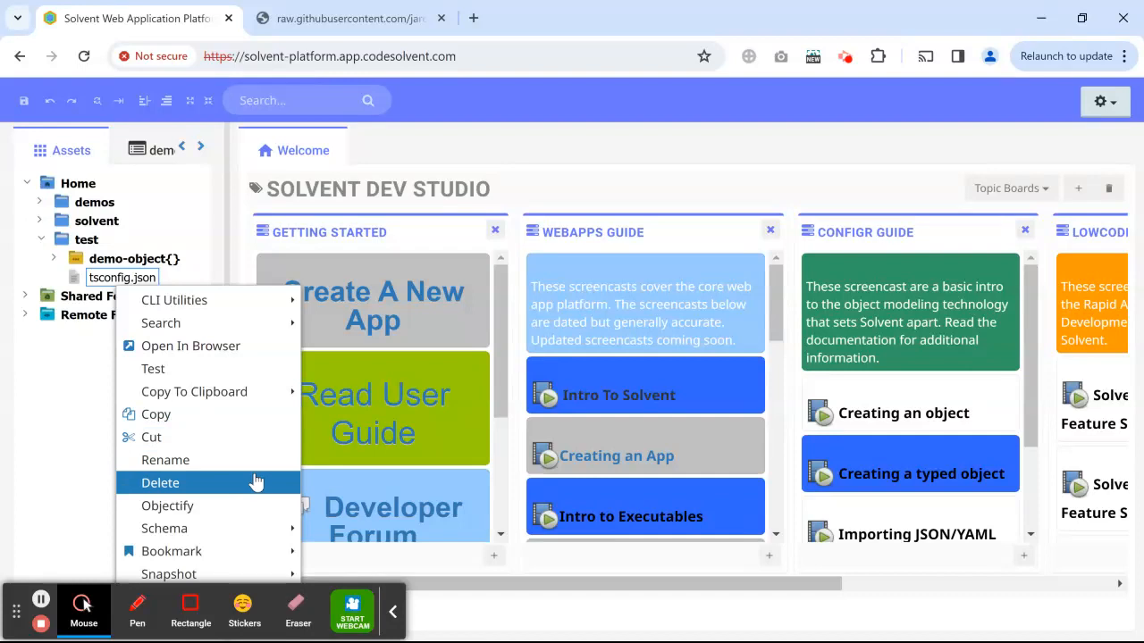
left_click(392, 613)
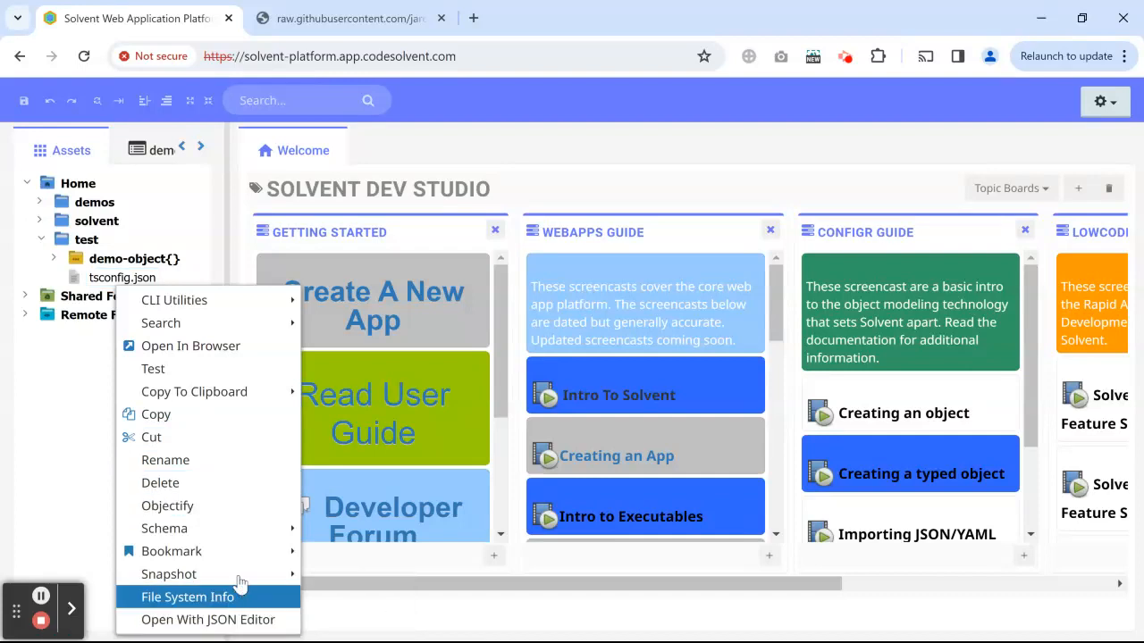
left_click(250, 505)
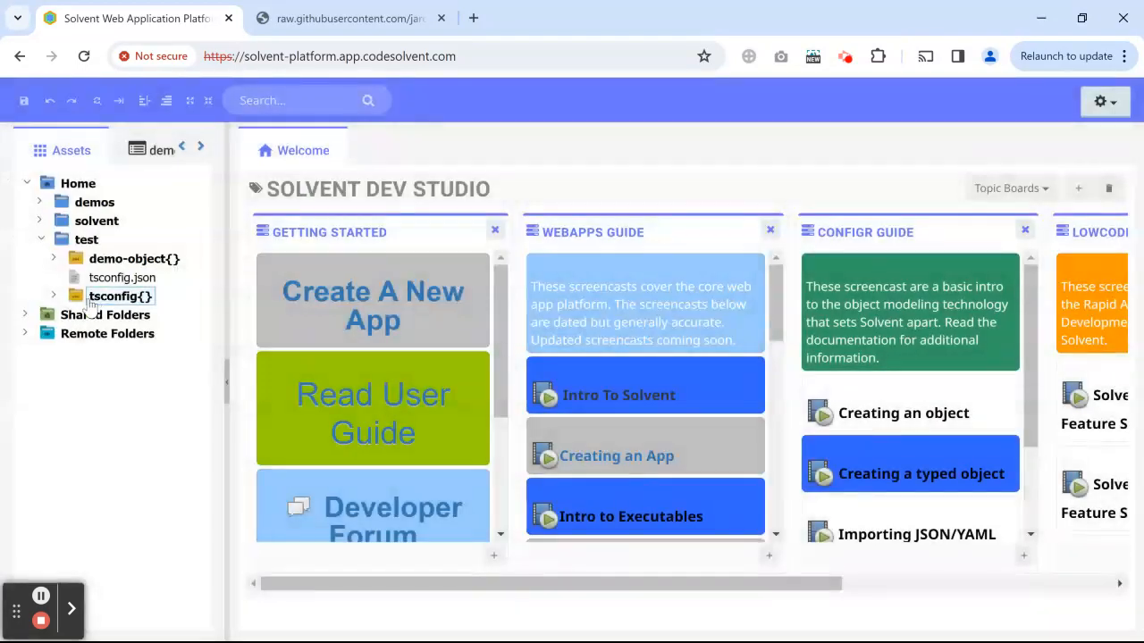
Open the tsconfig object in its own tree, examine the compilerOptions entries, and collapse that branch.
left_click(134, 299)
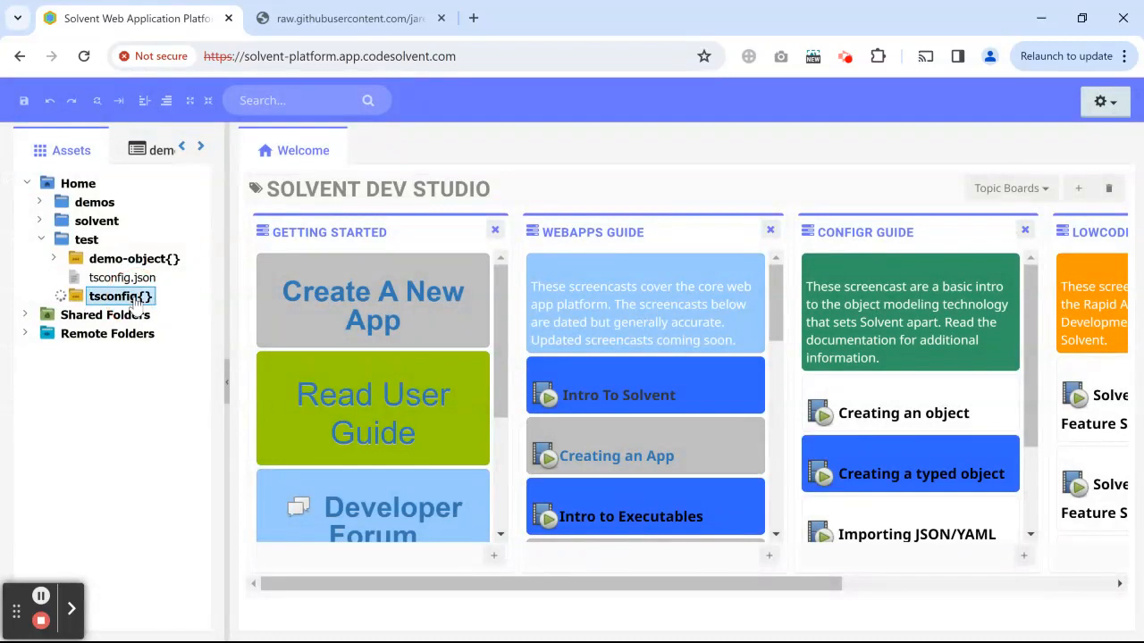
left_click(650, 185)
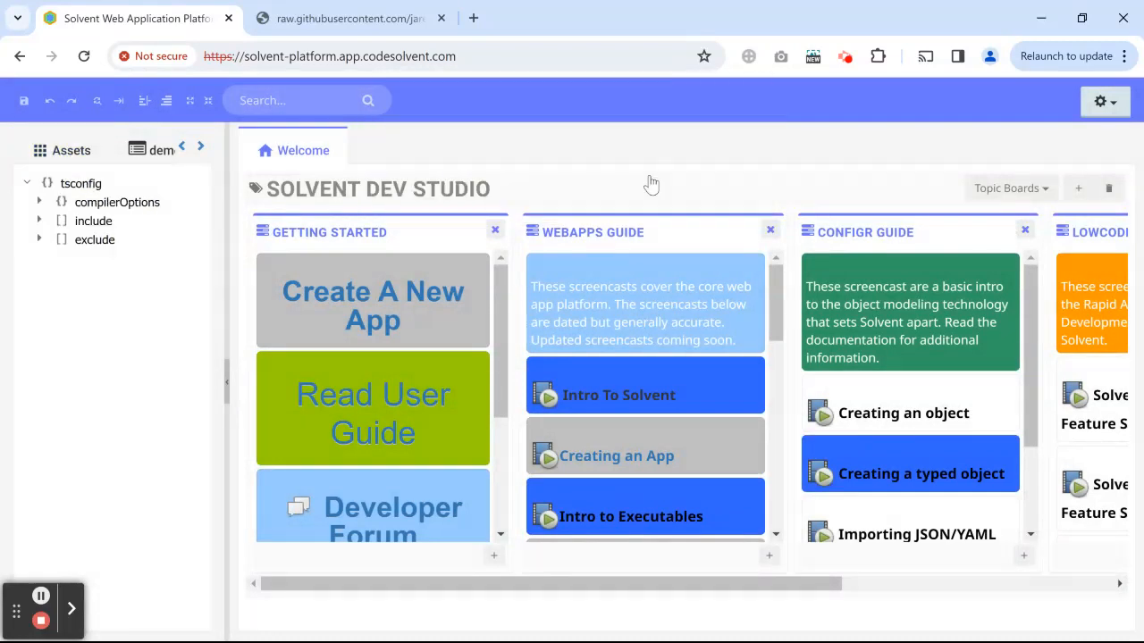
left_click(39, 203)
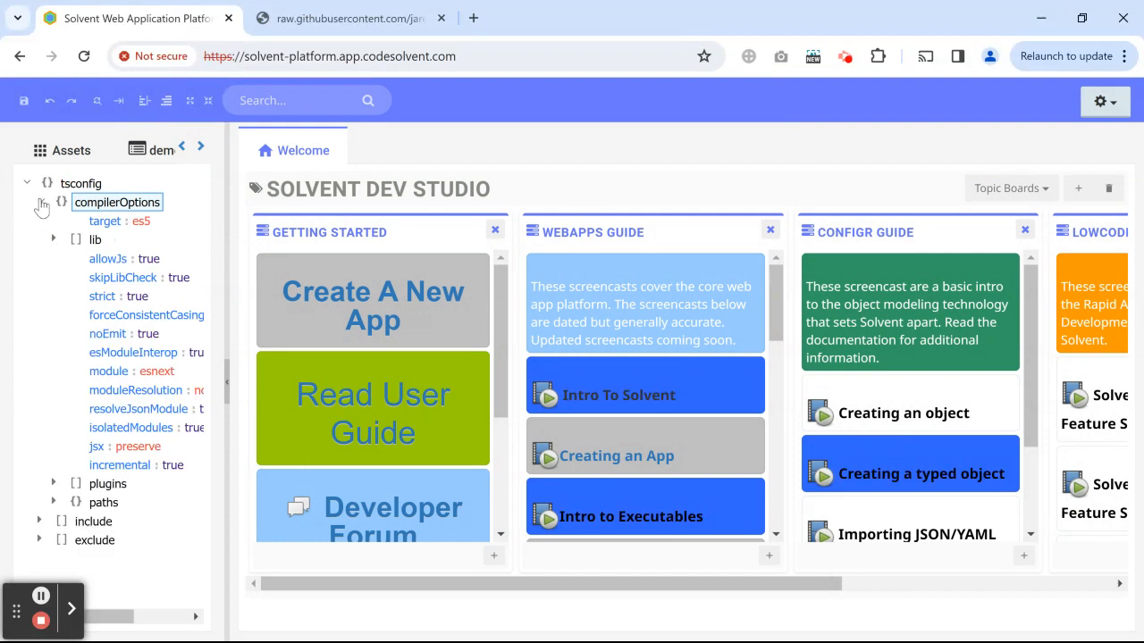
left_click(38, 203)
Open the root tsconfig object's security settings and turn off Server side only.
left_click(91, 186)
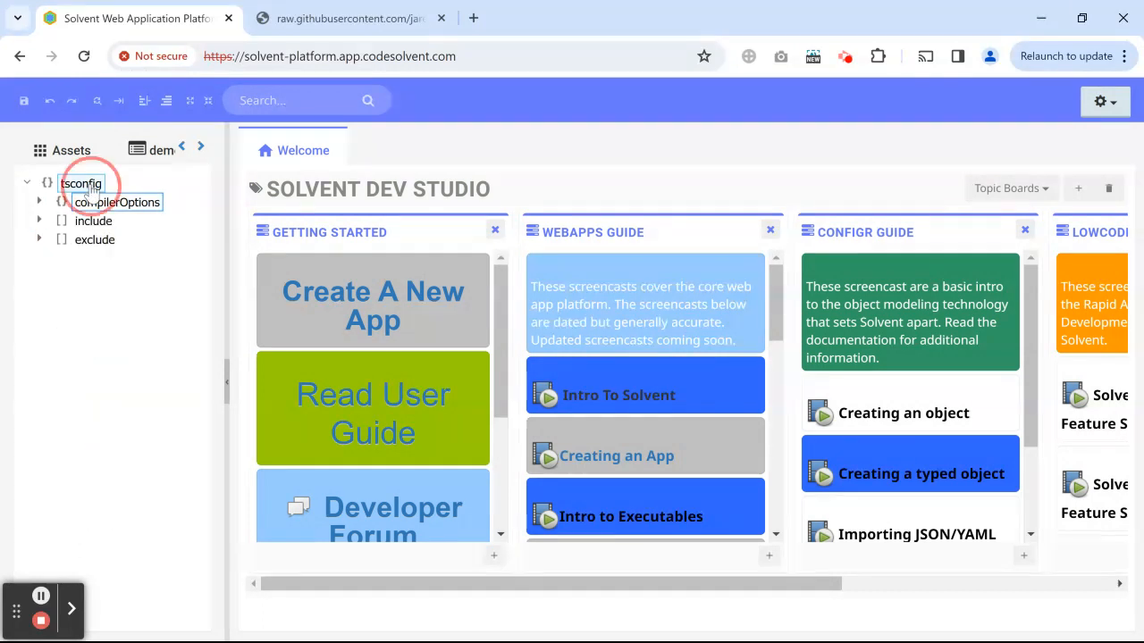
left_click(629, 195)
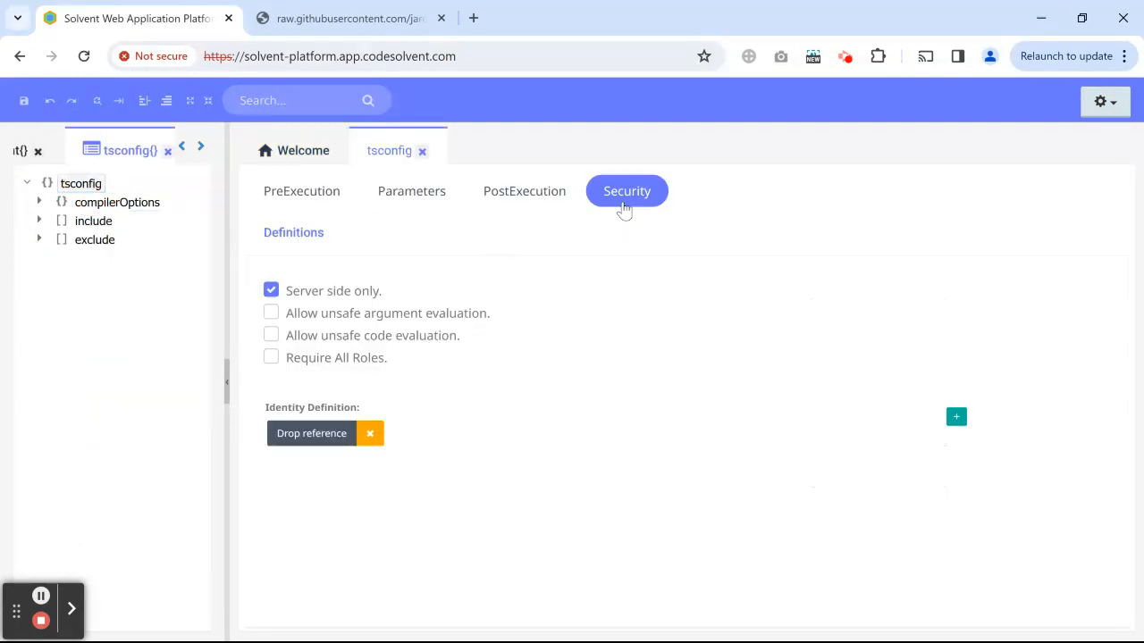
left_click(272, 292)
Open the tsconfig object in the browser, examine its JSON output, and close the page.
right_click(79, 183)
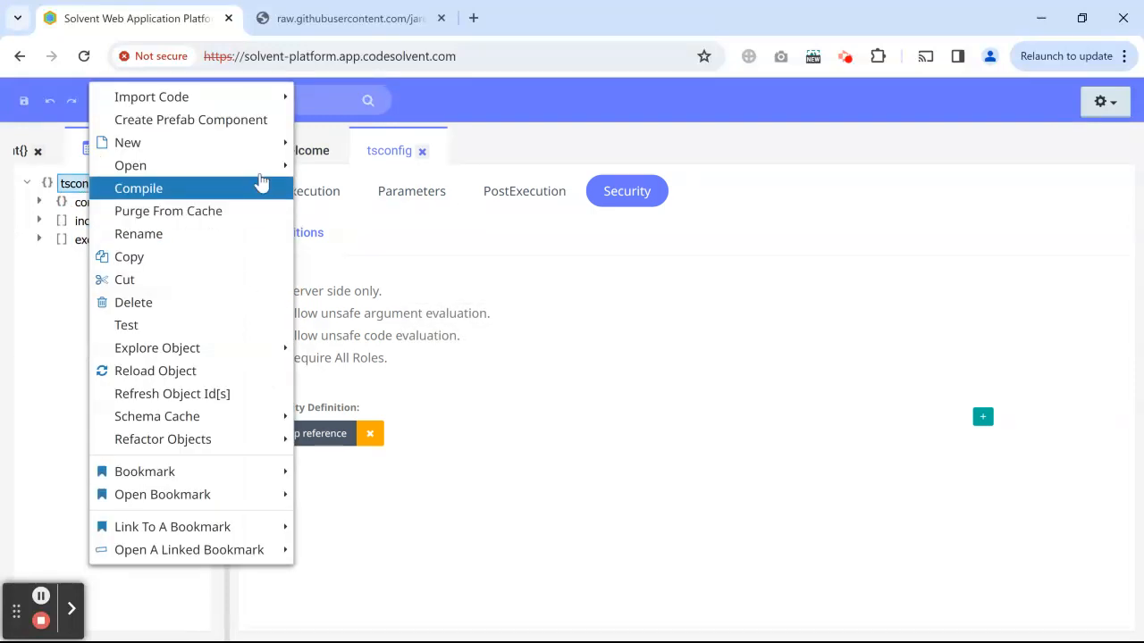
mouse_move(265, 168)
left_click(378, 169)
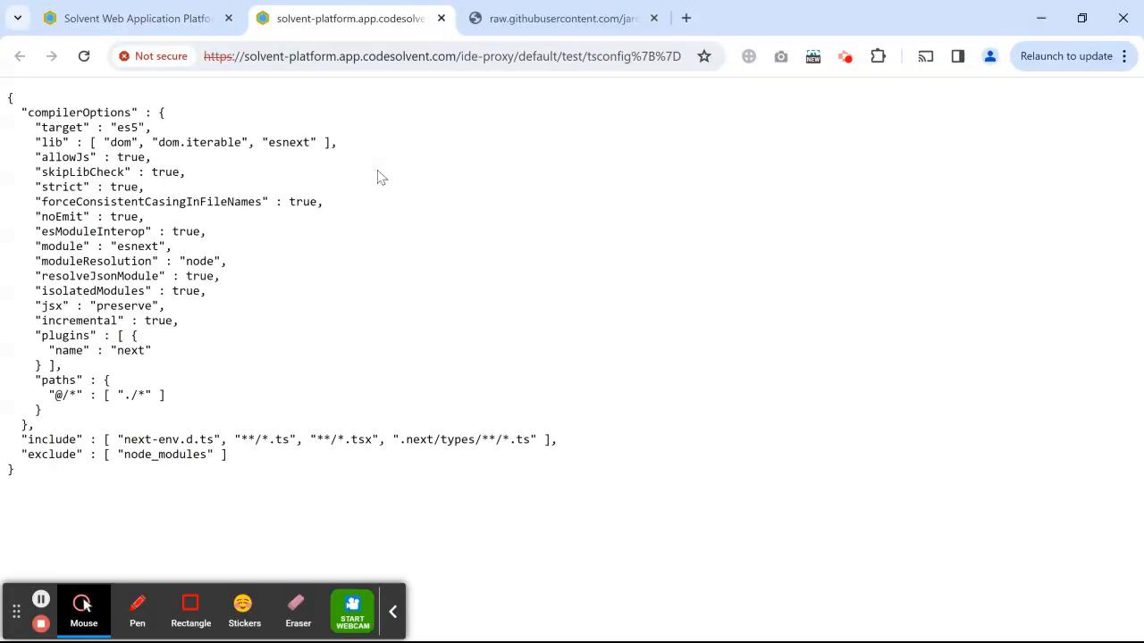
left_click(441, 18)
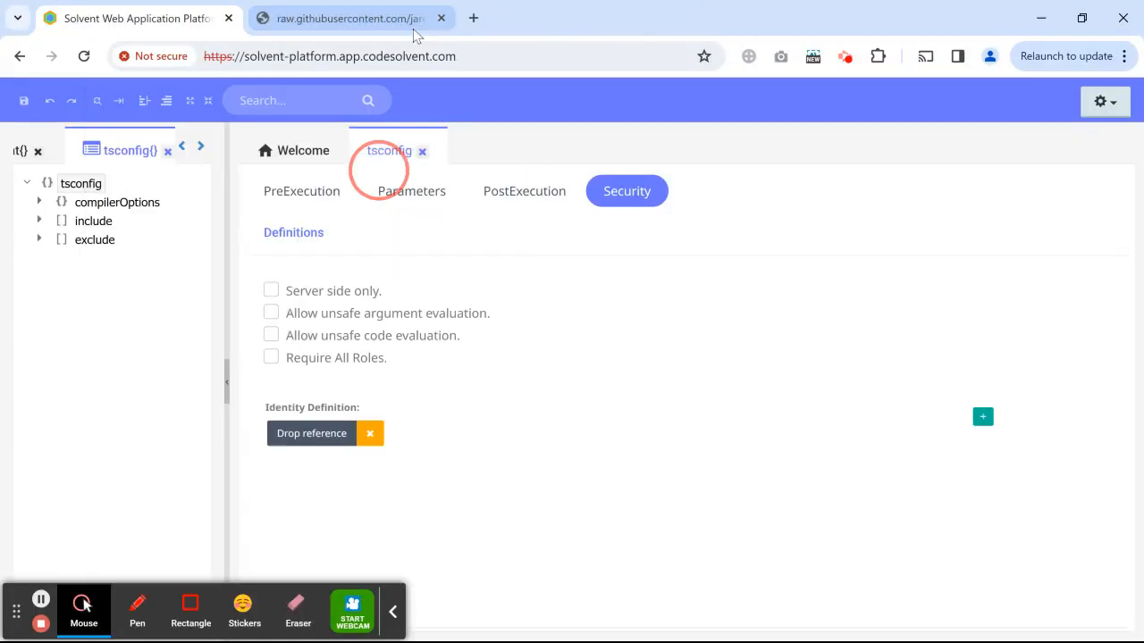
Expand compilerOptions in the tsconfig tree and open its parameter definitions.
left_click(41, 203)
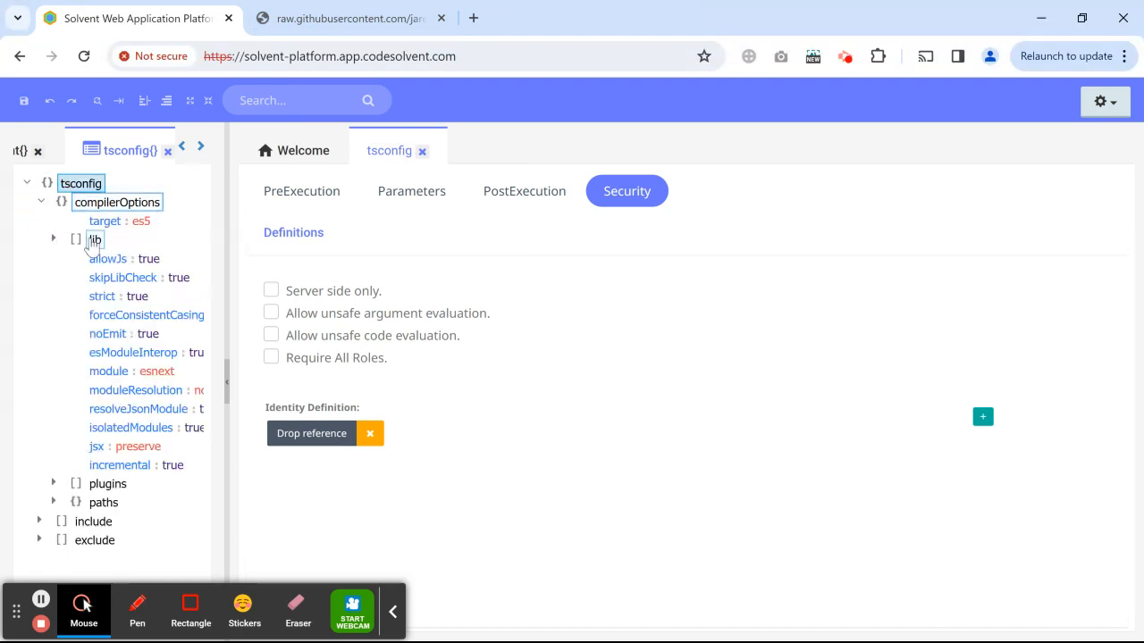
left_click(108, 202)
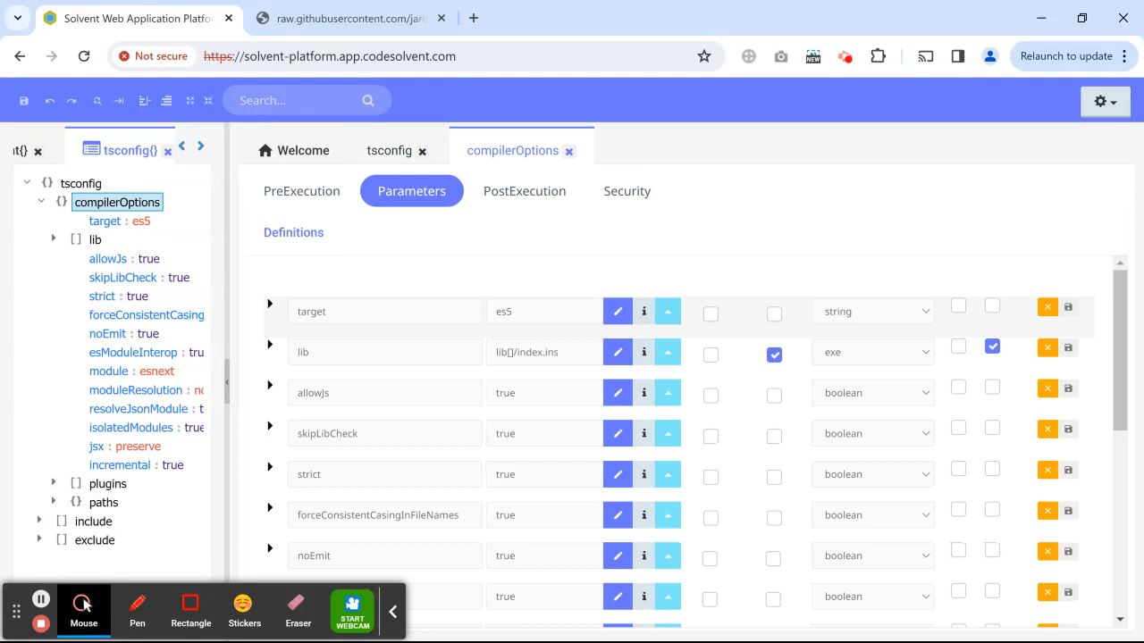
Change the target parameter's value to the expression "es5-"+new Date().getTime().
left_click(536, 311)
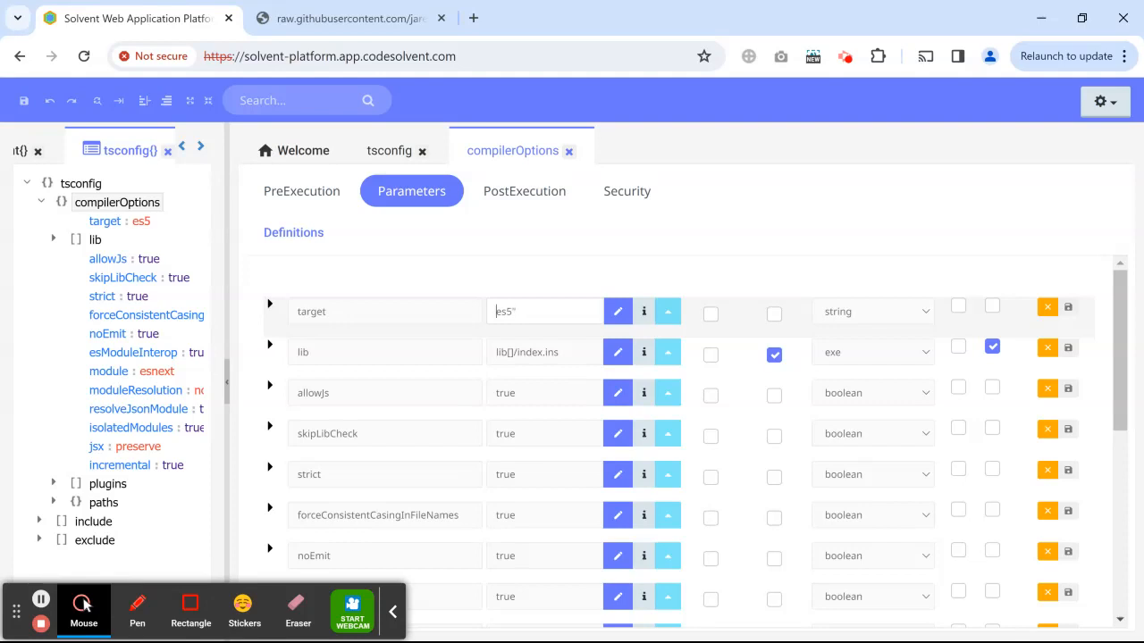
left_click(540, 310)
type("new Date().getTime(")
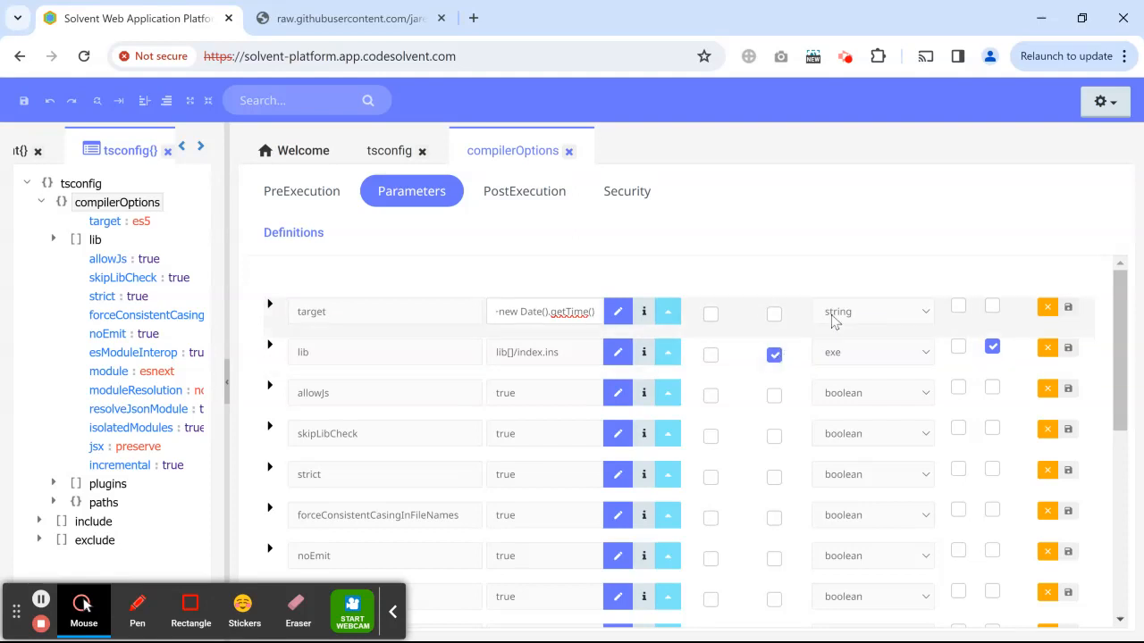
Set the target parameter's type to Groovy, enable the same two checkboxes as on the lib parameter, and save it.
left_click(837, 318)
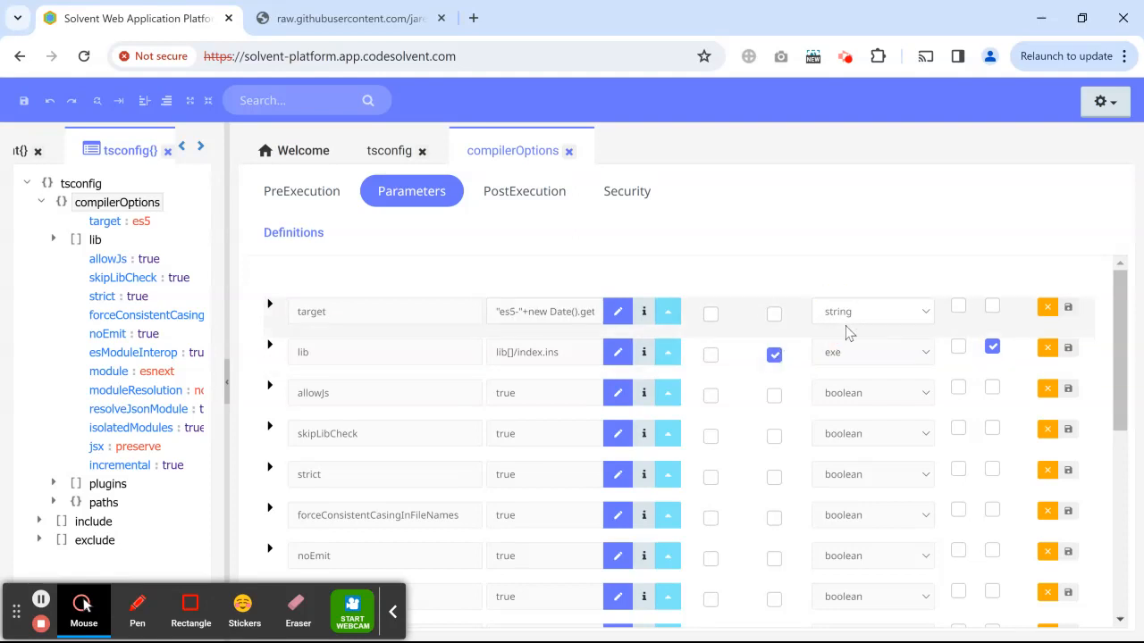
left_click(858, 433)
left_click(773, 314)
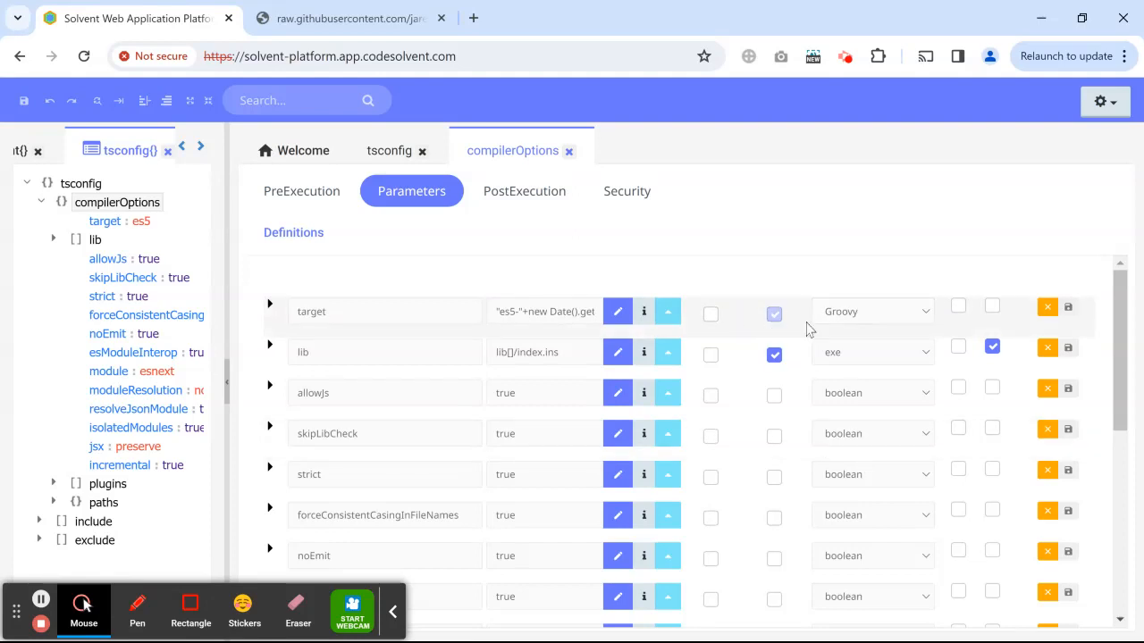
left_click(992, 309)
left_click(1067, 308)
left_click(1067, 309)
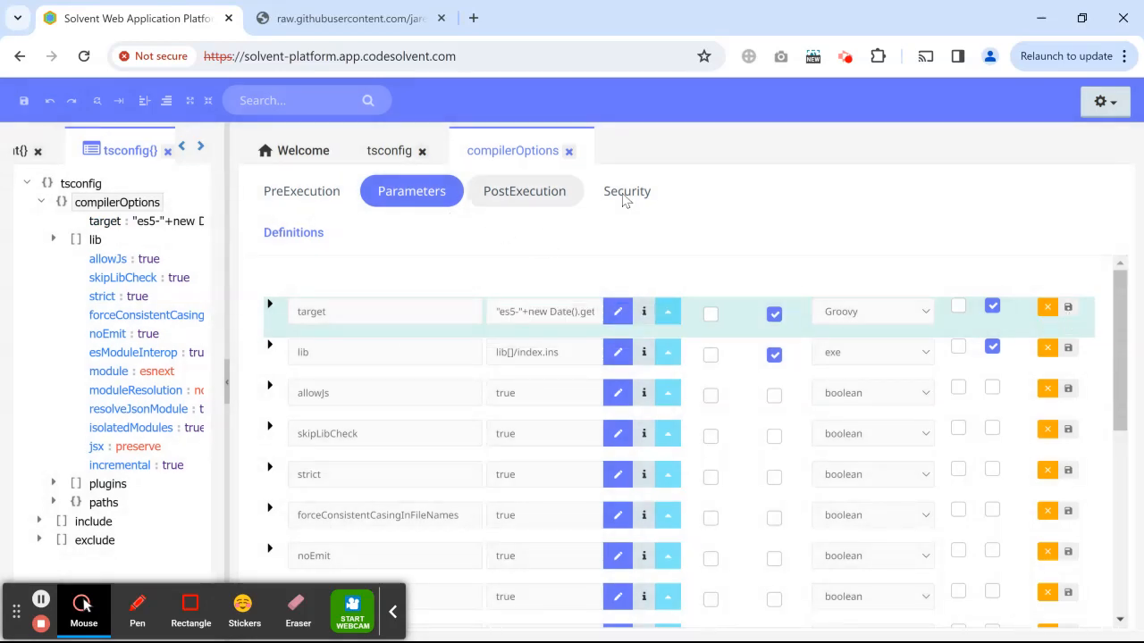
Open the root tsconfig object in the browser, examine the target value in its JSON output, and close the page.
right_click(93, 197)
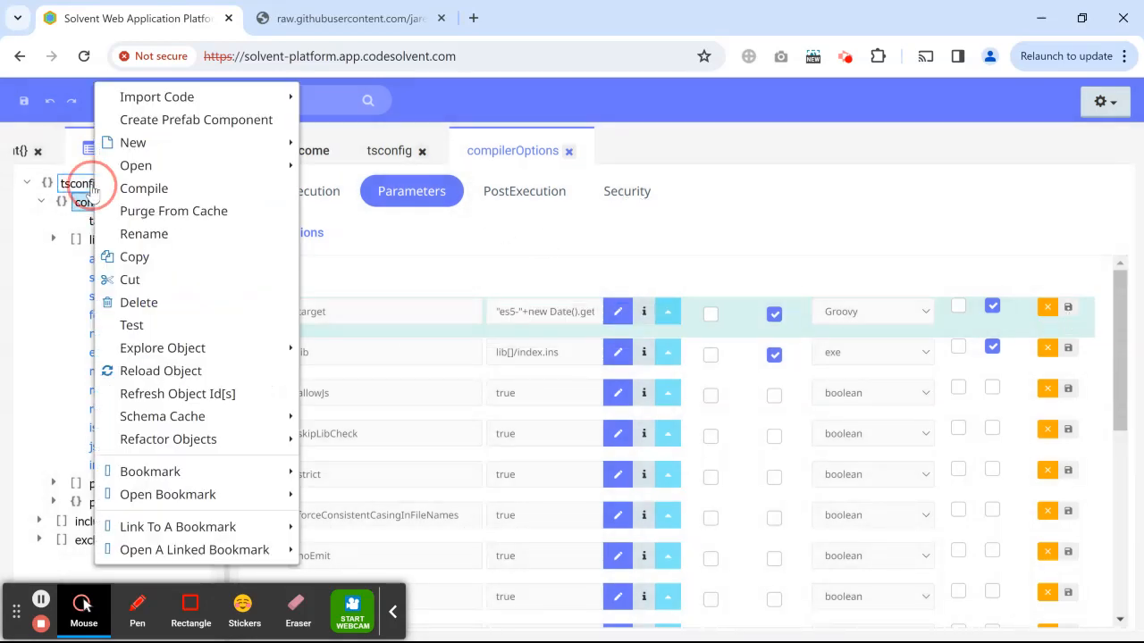
mouse_move(275, 175)
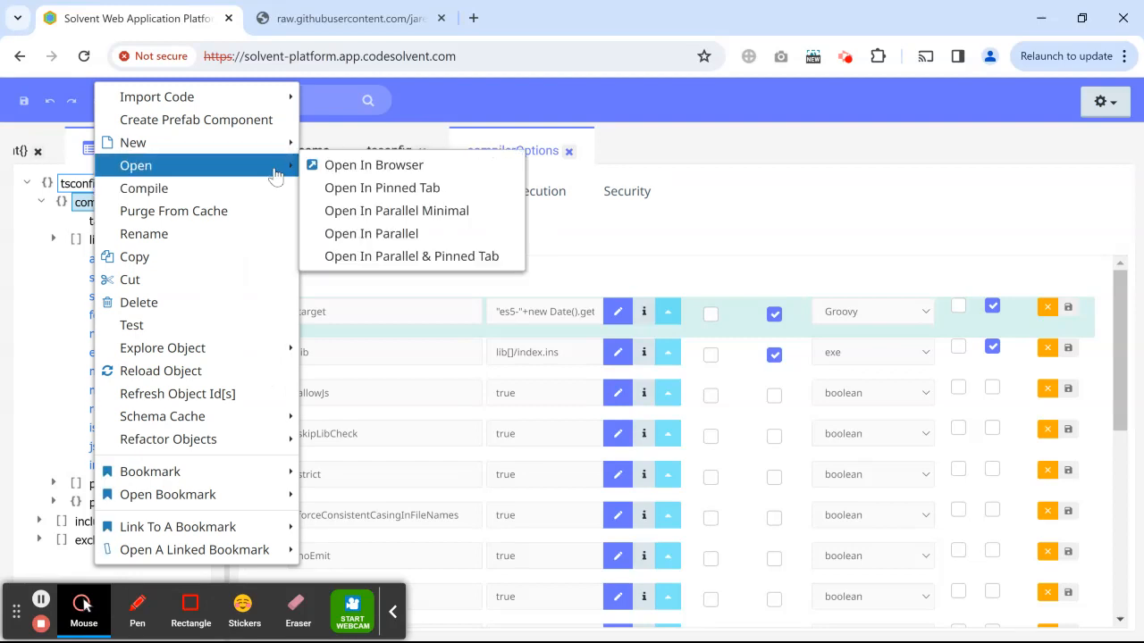
left_click(357, 166)
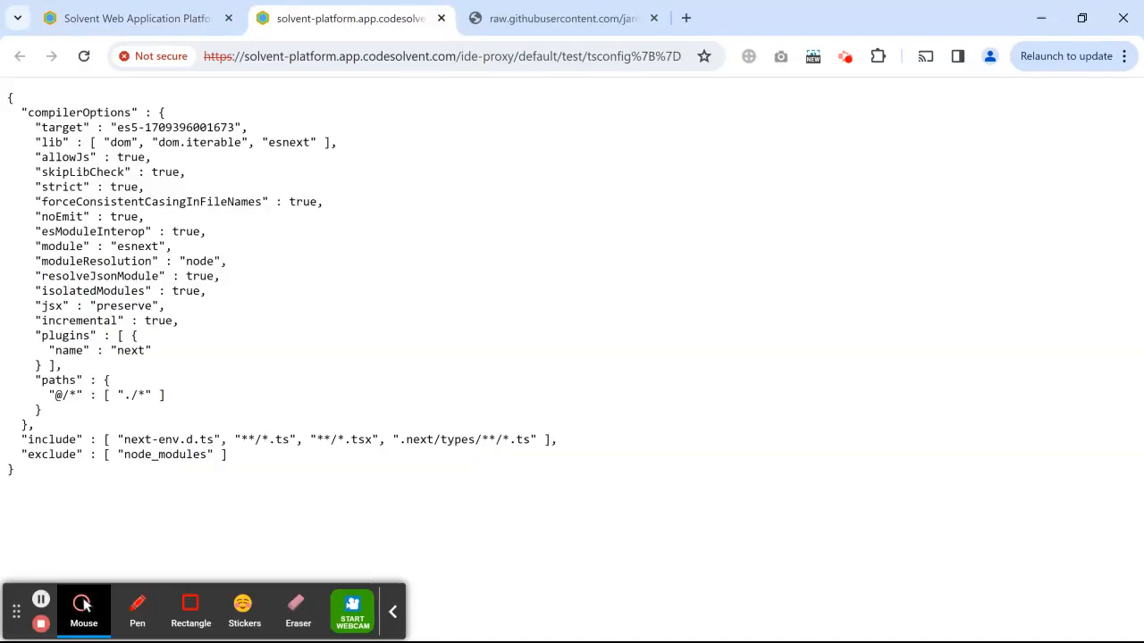
left_click_drag(167, 127, 268, 129)
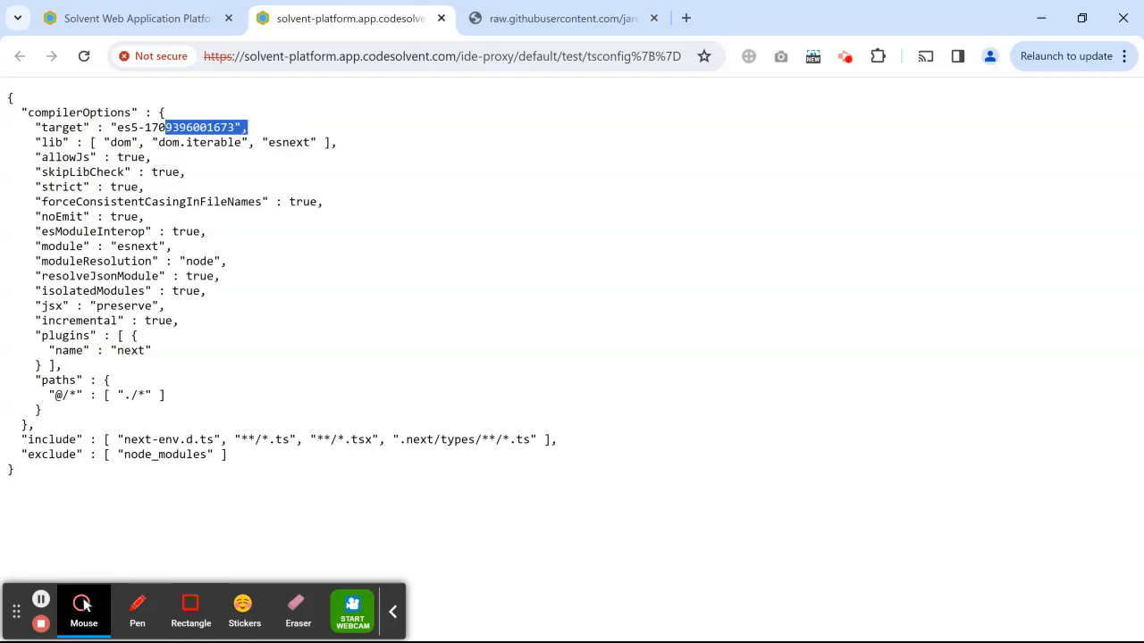
left_click(300, 144)
left_click(440, 18)
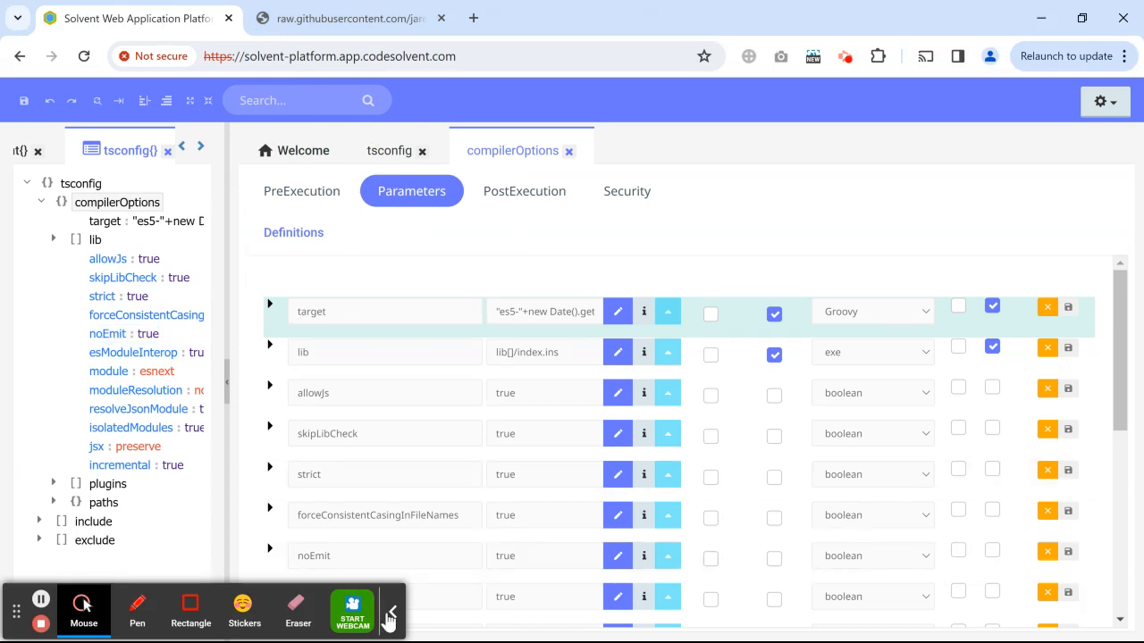
left_click(386, 613)
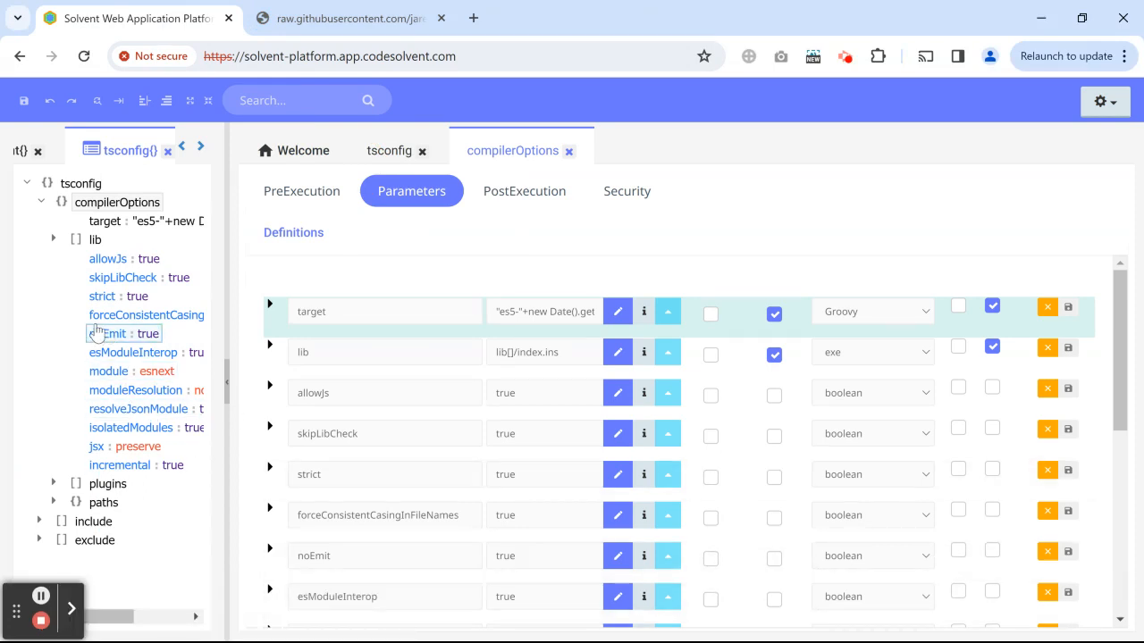